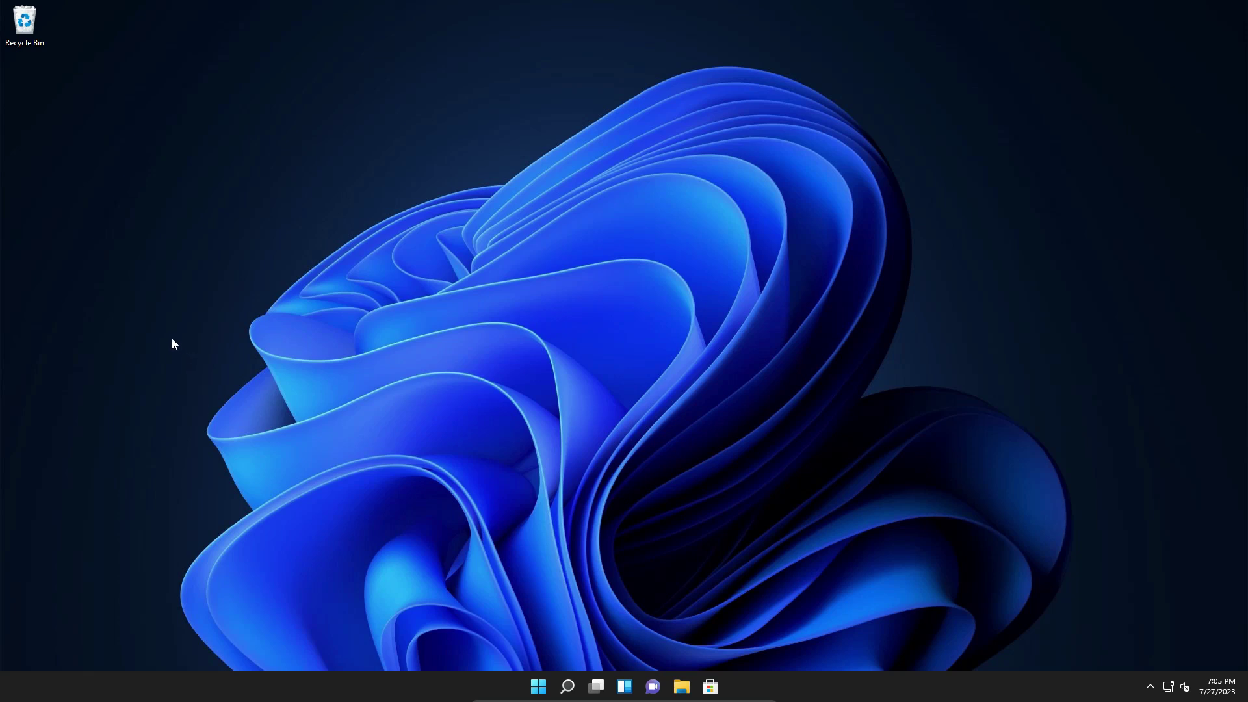
- Run the services.msc command from the Run dialog to open the Services console
{"action": "key", "text": "super+r"}
{"action": "key", "text": "super"}
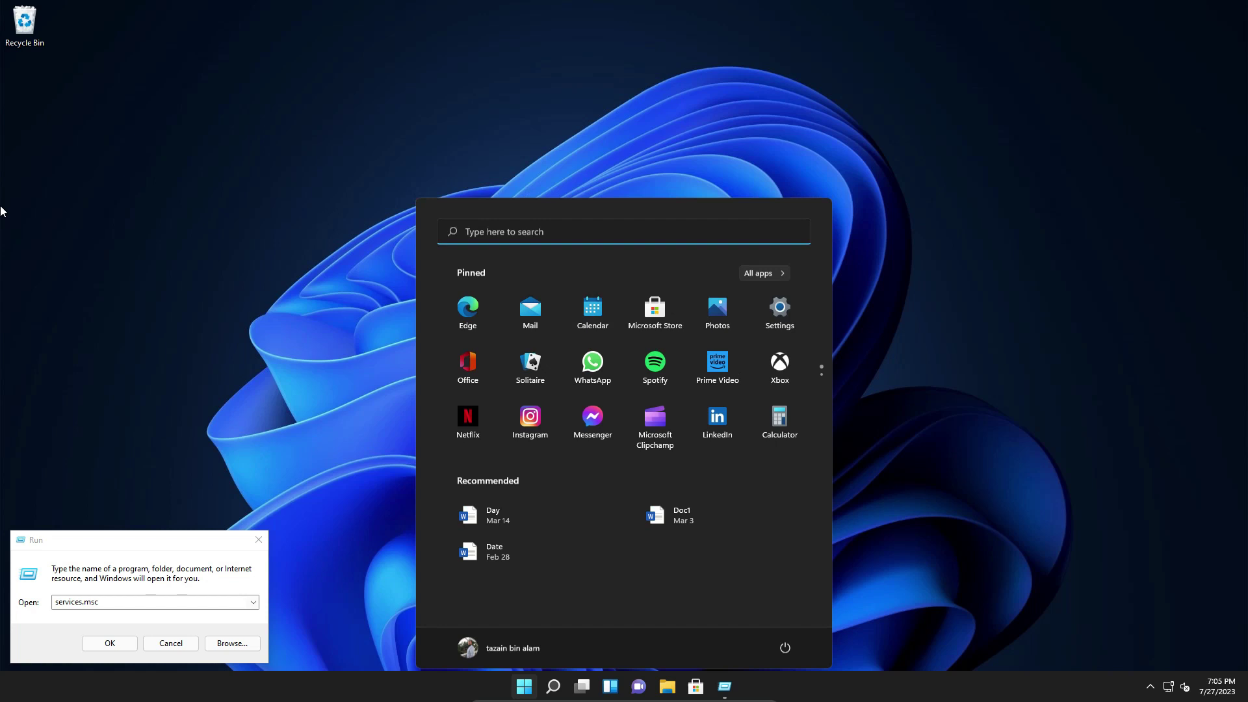
{"action": "key", "text": "super"}
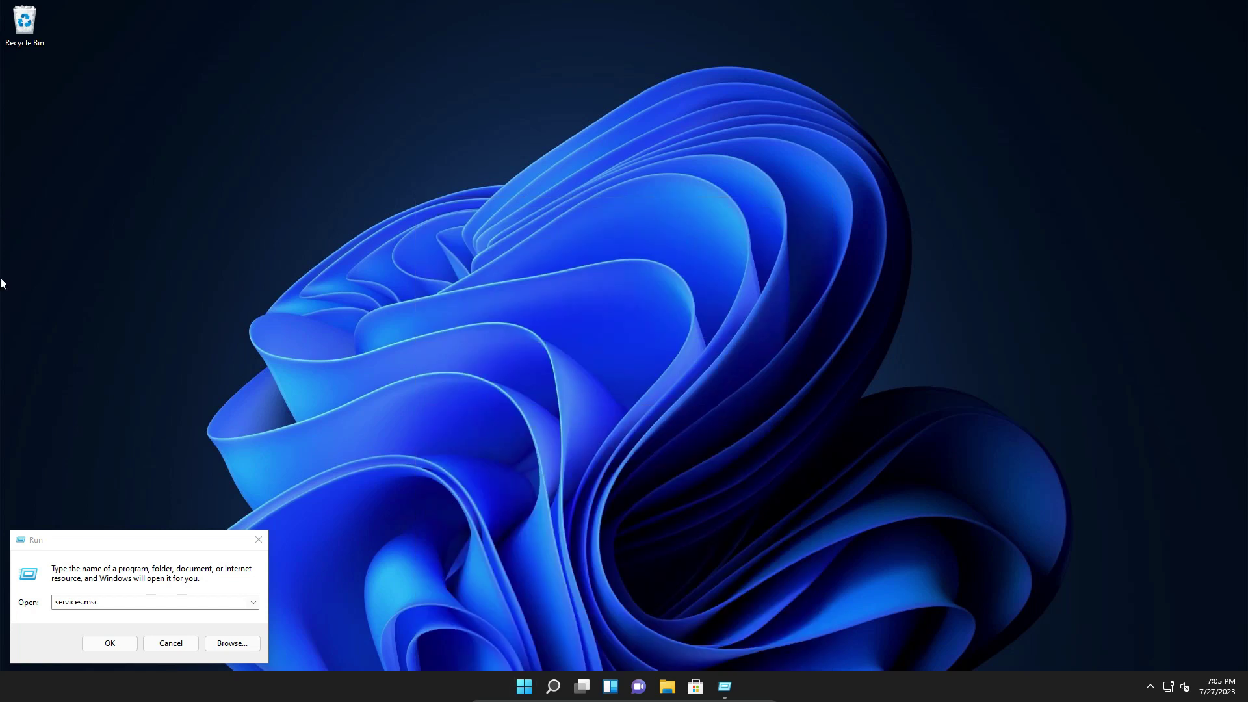
{"action": "left_click_drag", "start_coordinate": [59, 540], "coordinate": [543, 269]}
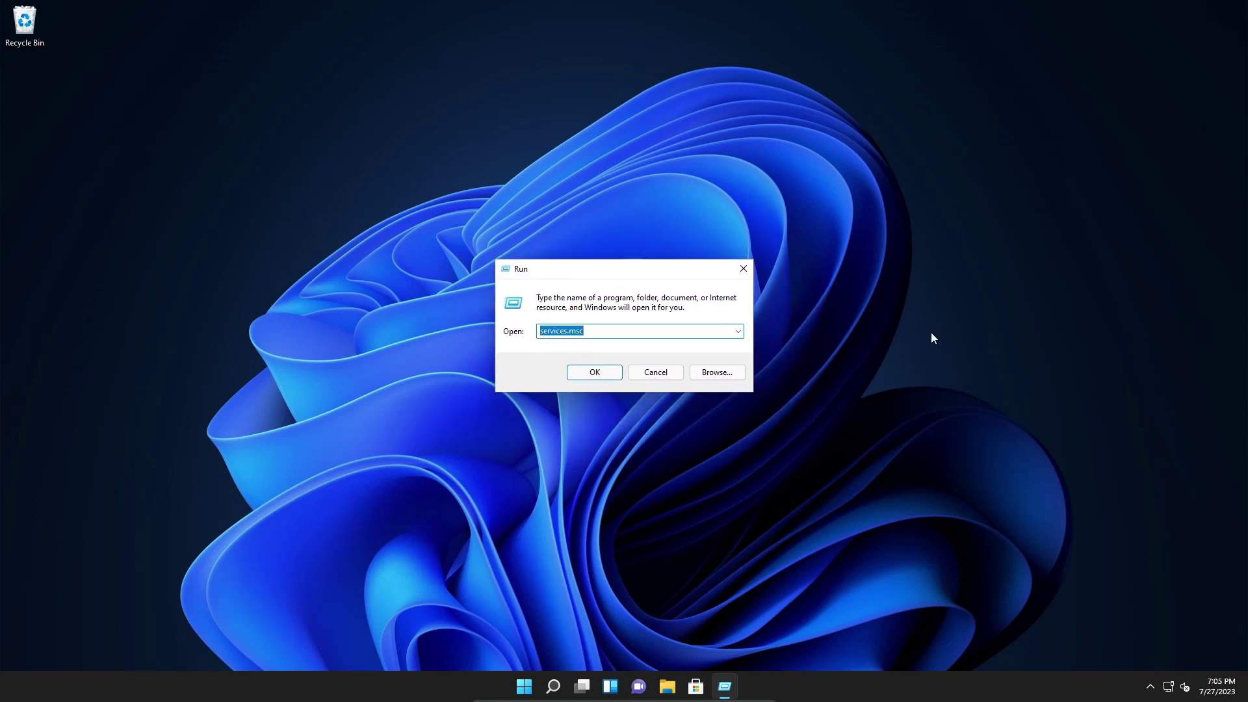
{"action": "left_click", "coordinate": [588, 333]}
{"action": "double_click", "coordinate": [593, 331]}
{"action": "left_click", "coordinate": [629, 333]}
{"action": "left_click", "coordinate": [603, 376]}
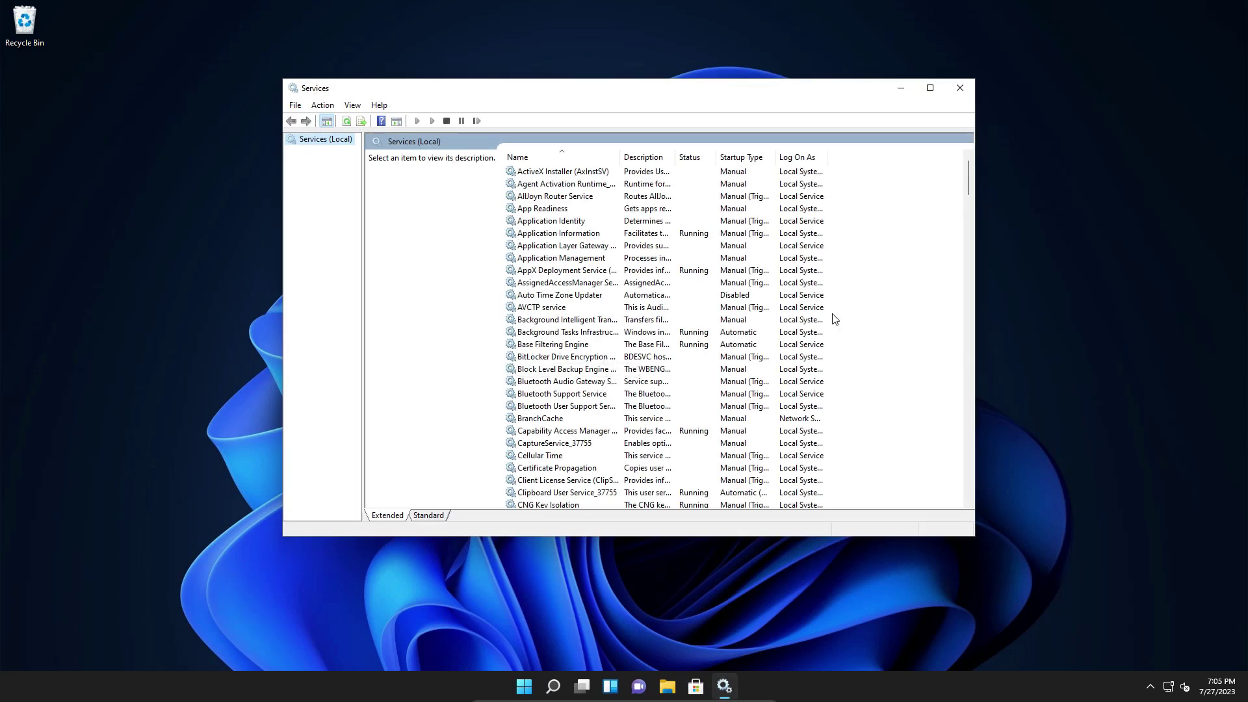
- Scroll down the services list and select the SysMain service
{"action": "scroll", "coordinate": [642, 223], "scroll_direction": "down", "scroll_amount": 4}
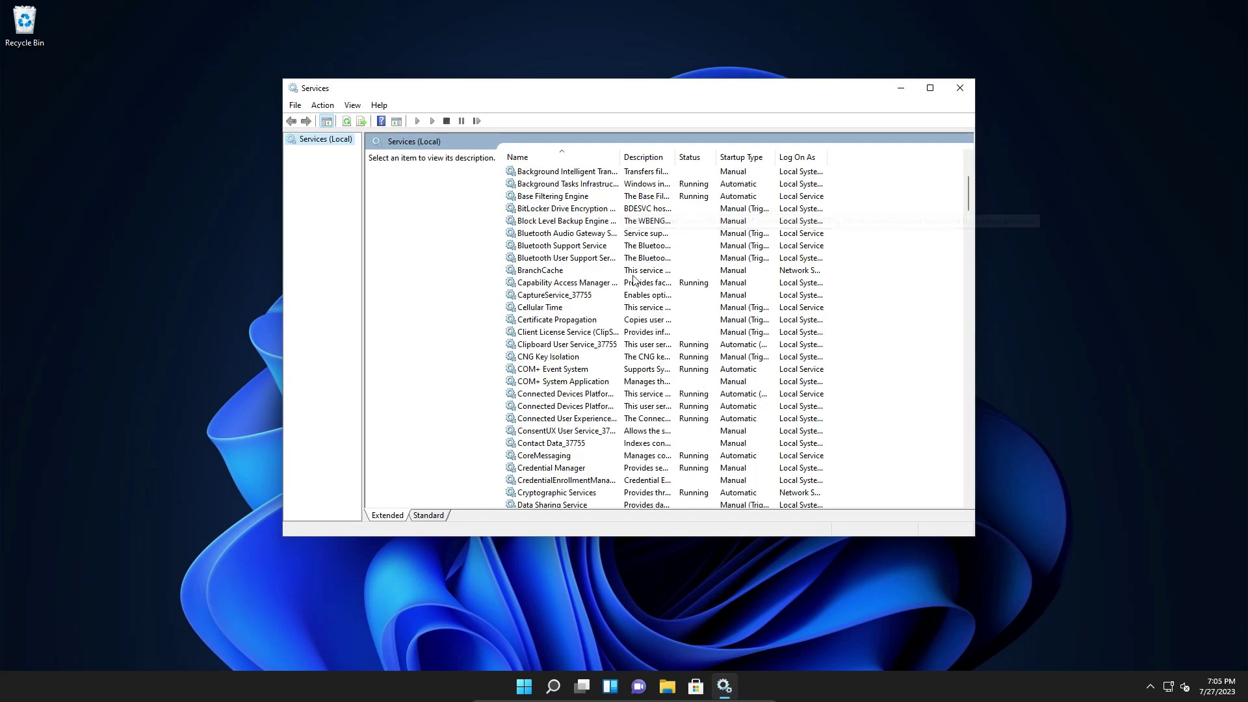
{"action": "scroll", "coordinate": [637, 281], "scroll_direction": "up", "scroll_amount": 4}
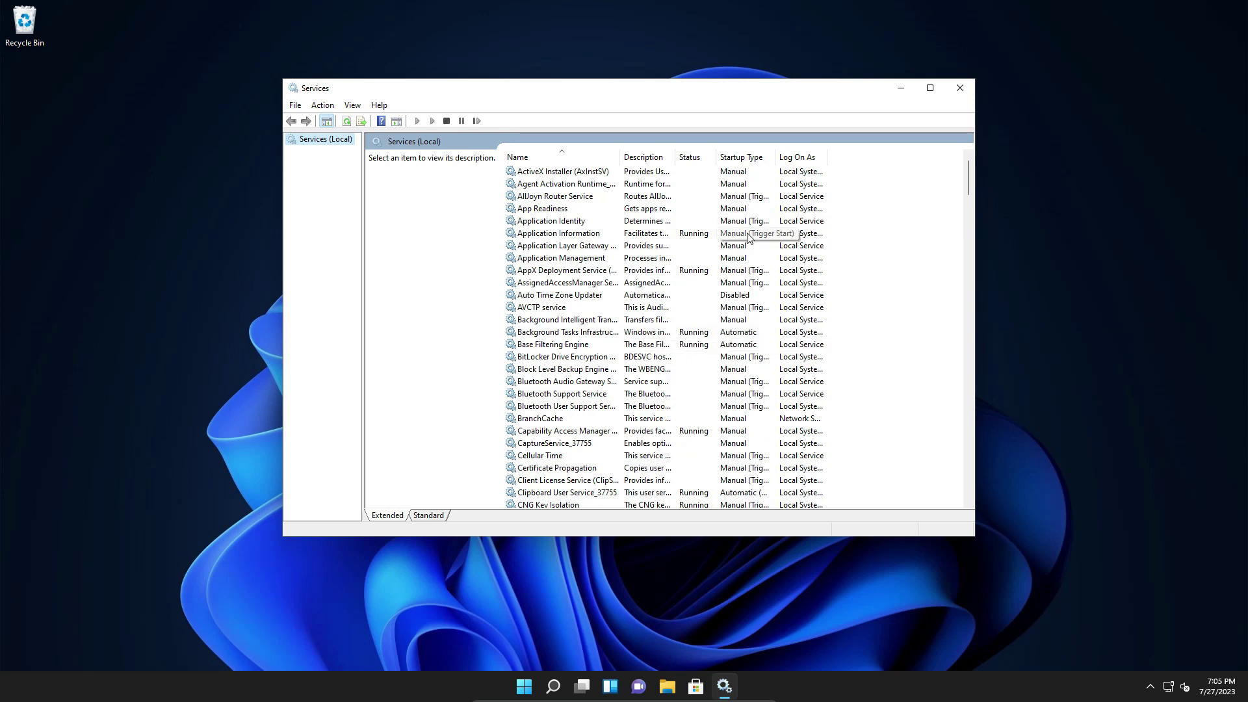
{"action": "scroll", "coordinate": [586, 294], "scroll_direction": "down", "scroll_amount": 7}
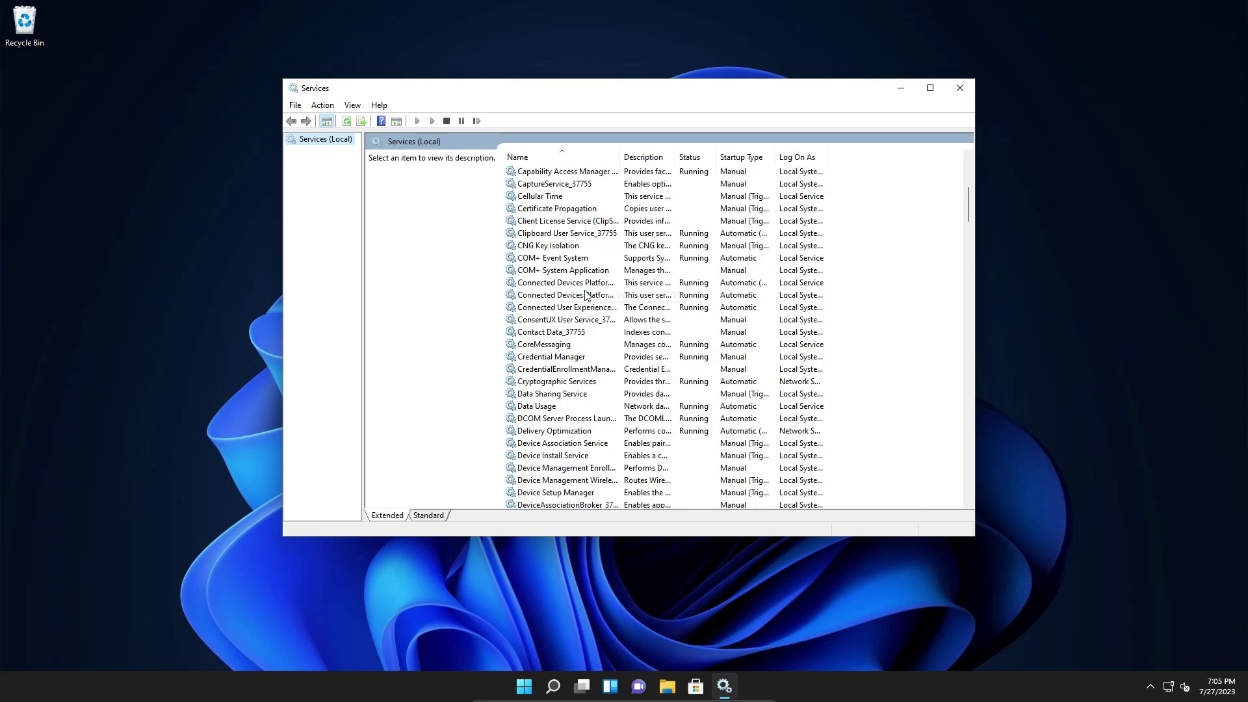
{"action": "scroll", "coordinate": [587, 294], "scroll_direction": "down", "scroll_amount": 20}
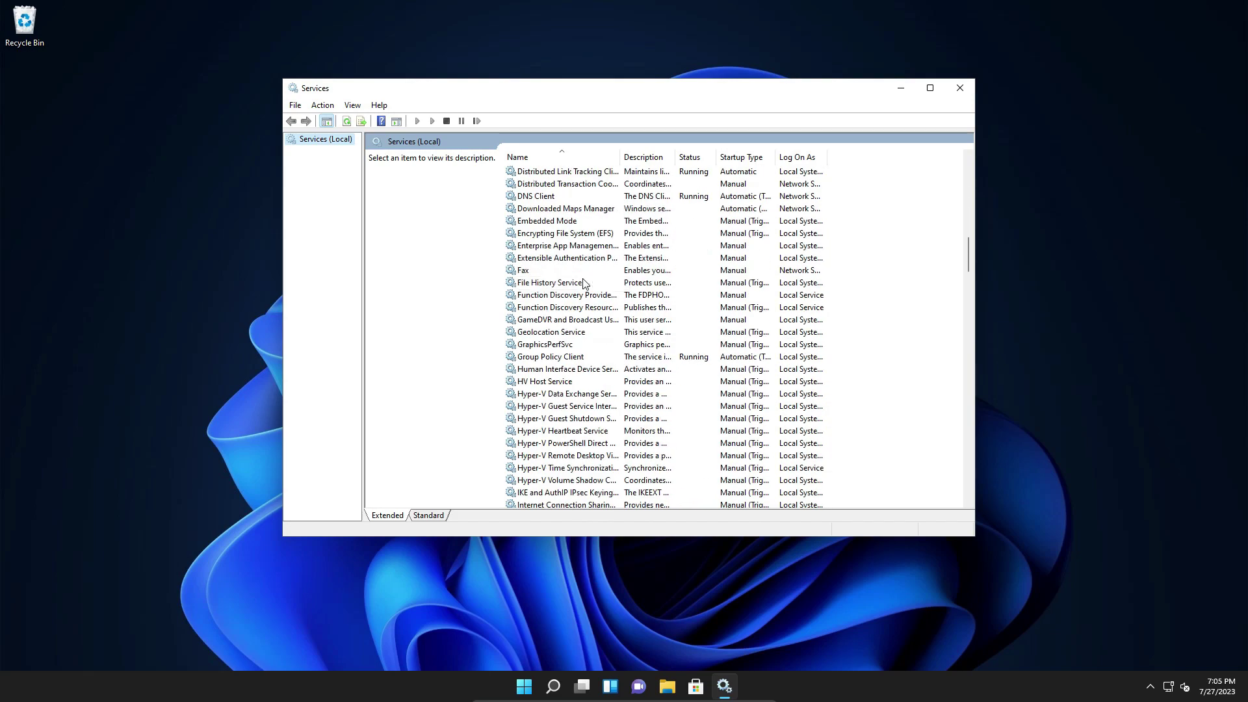
{"action": "scroll", "coordinate": [583, 281], "scroll_direction": "down", "scroll_amount": 20}
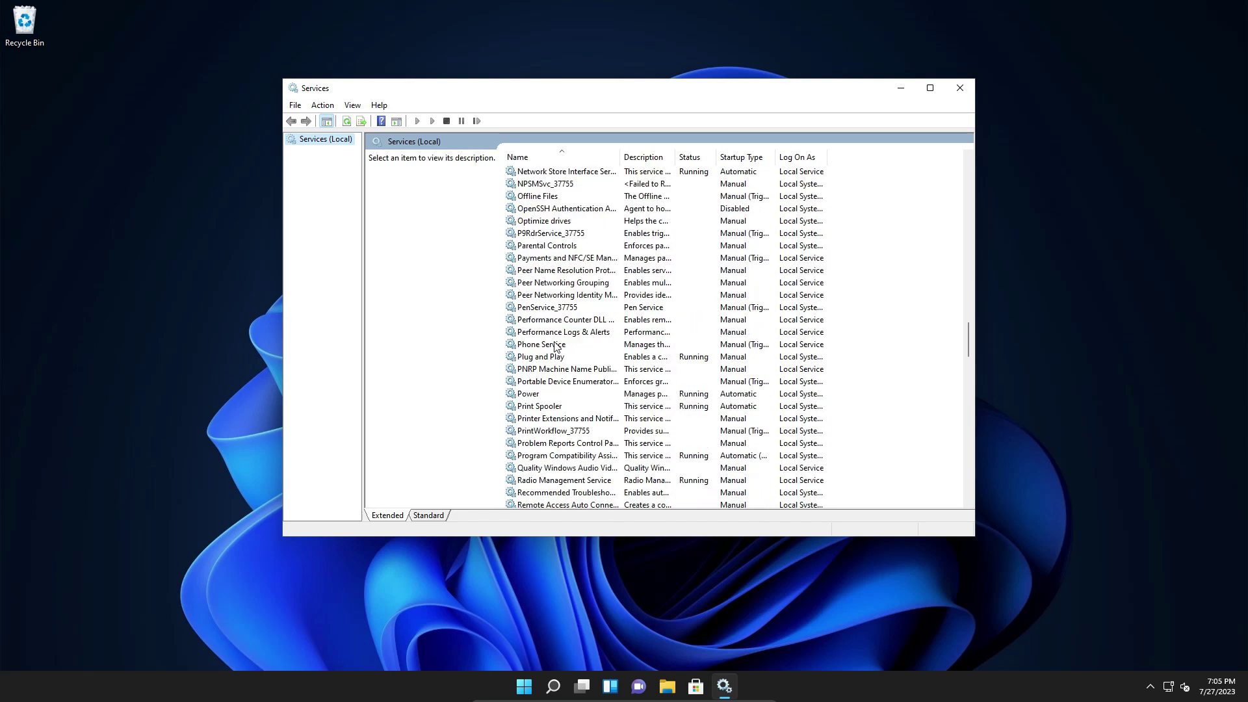
{"action": "scroll", "coordinate": [549, 348], "scroll_direction": "down", "scroll_amount": 7}
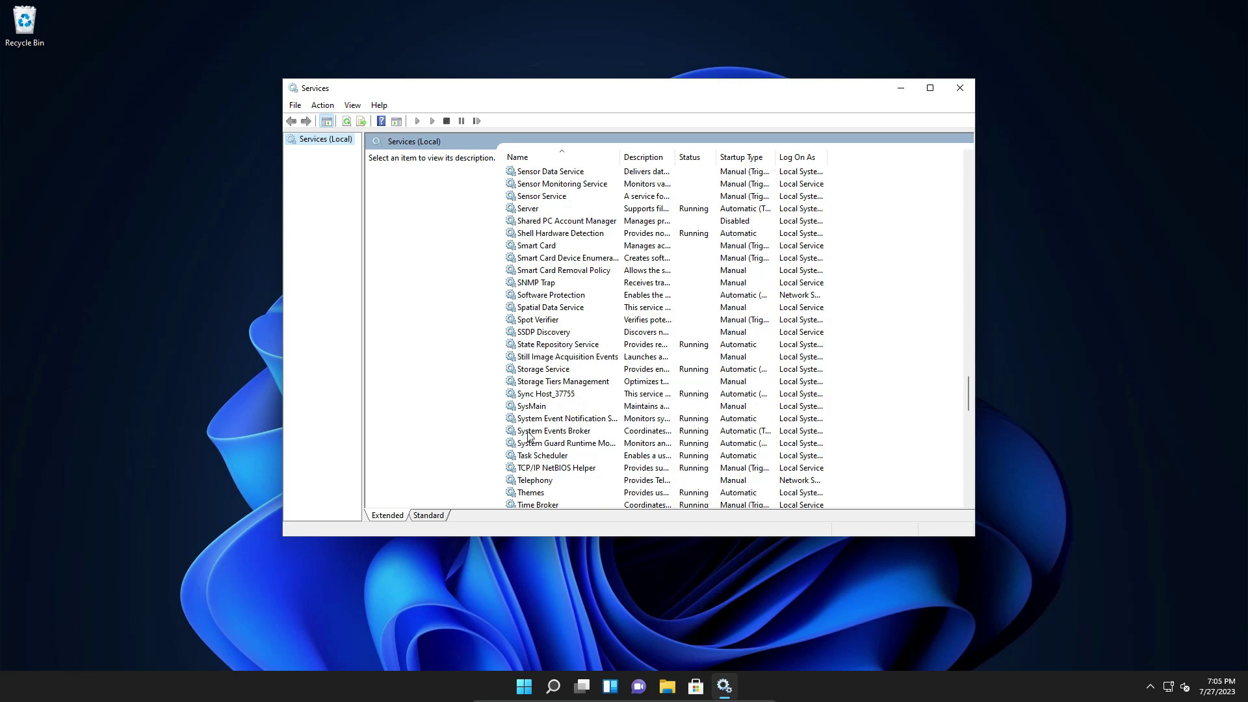
{"action": "left_click", "coordinate": [525, 408]}
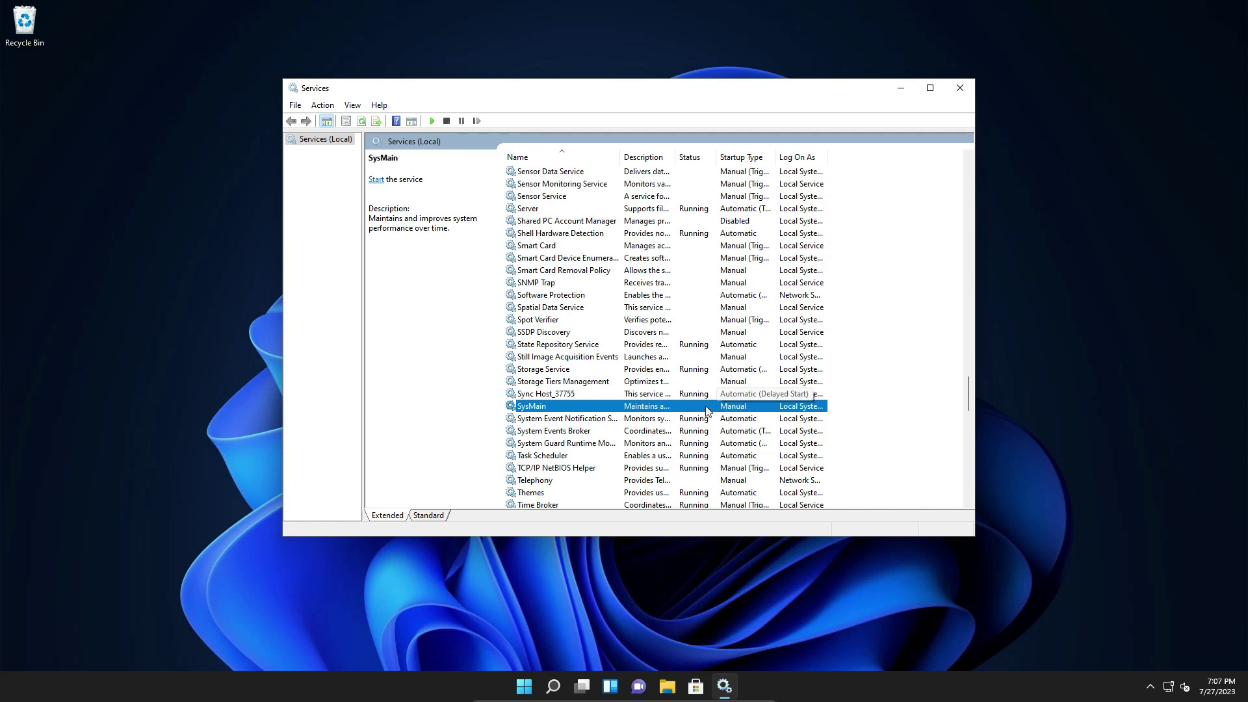
- Change SysMain's startup type to Disabled in its Properties, apply, and close
{"action": "right_click", "coordinate": [671, 409]}
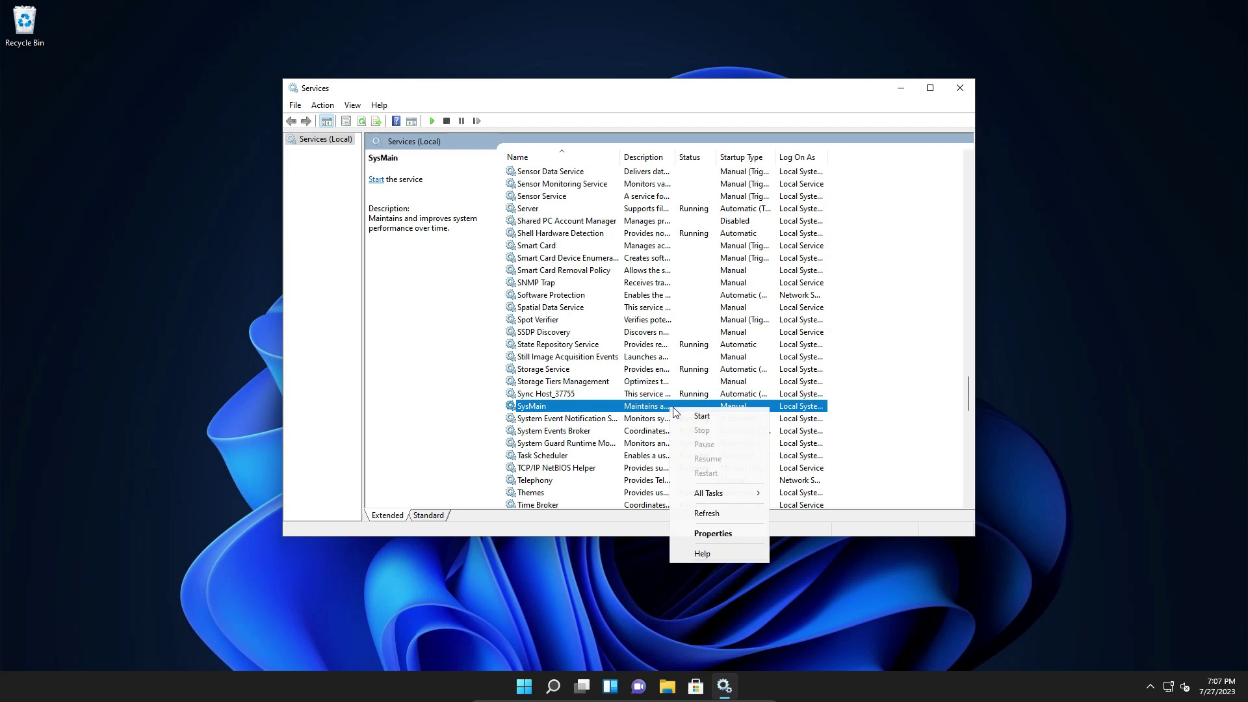
{"action": "left_click", "coordinate": [694, 538]}
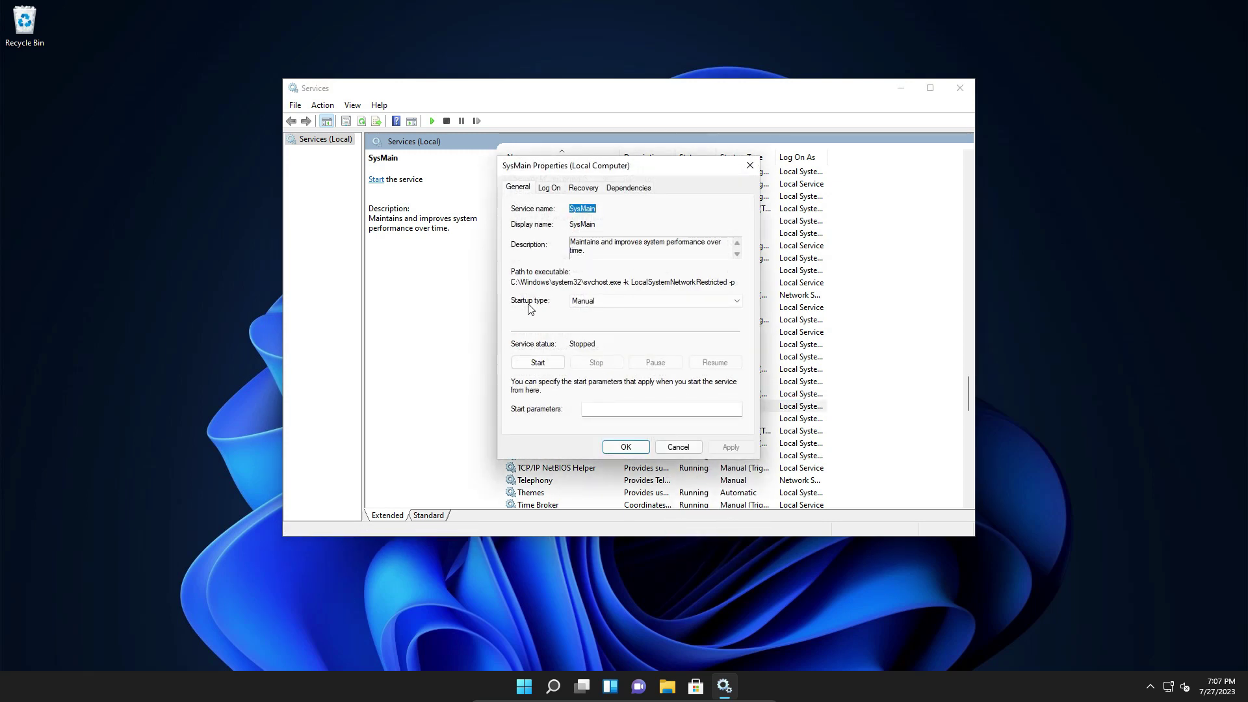
{"action": "left_click", "coordinate": [592, 306]}
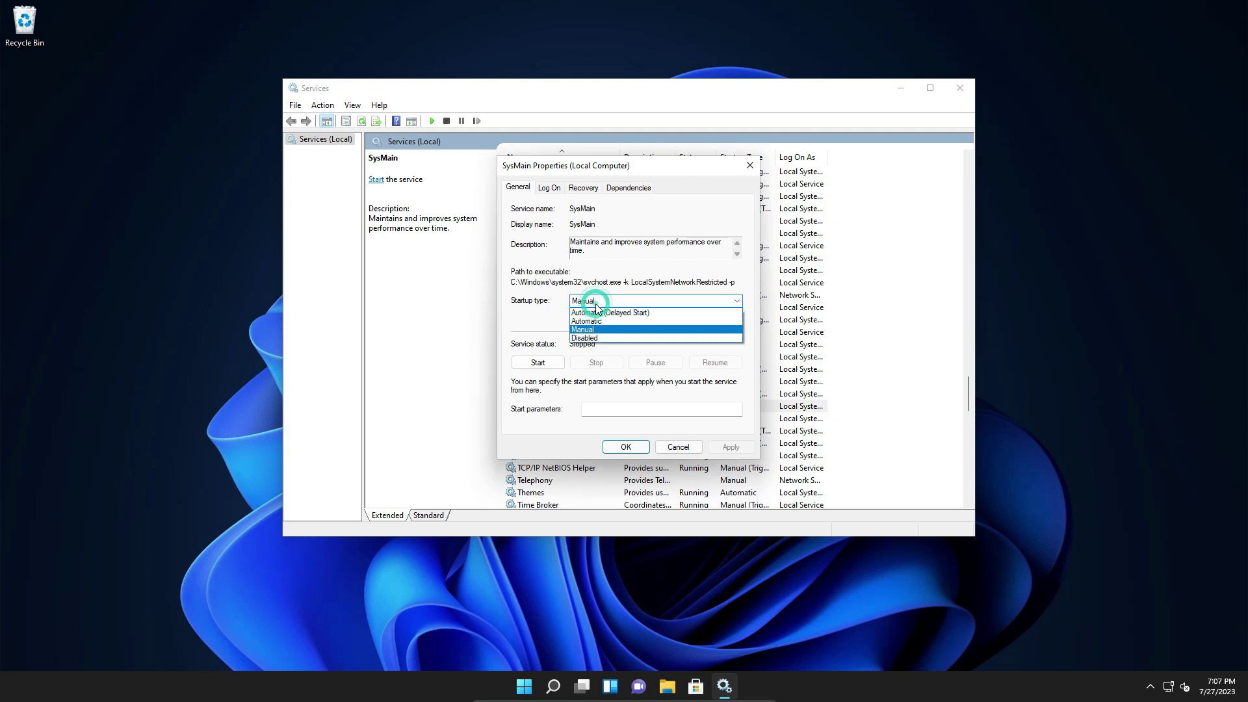
{"action": "left_click", "coordinate": [599, 340]}
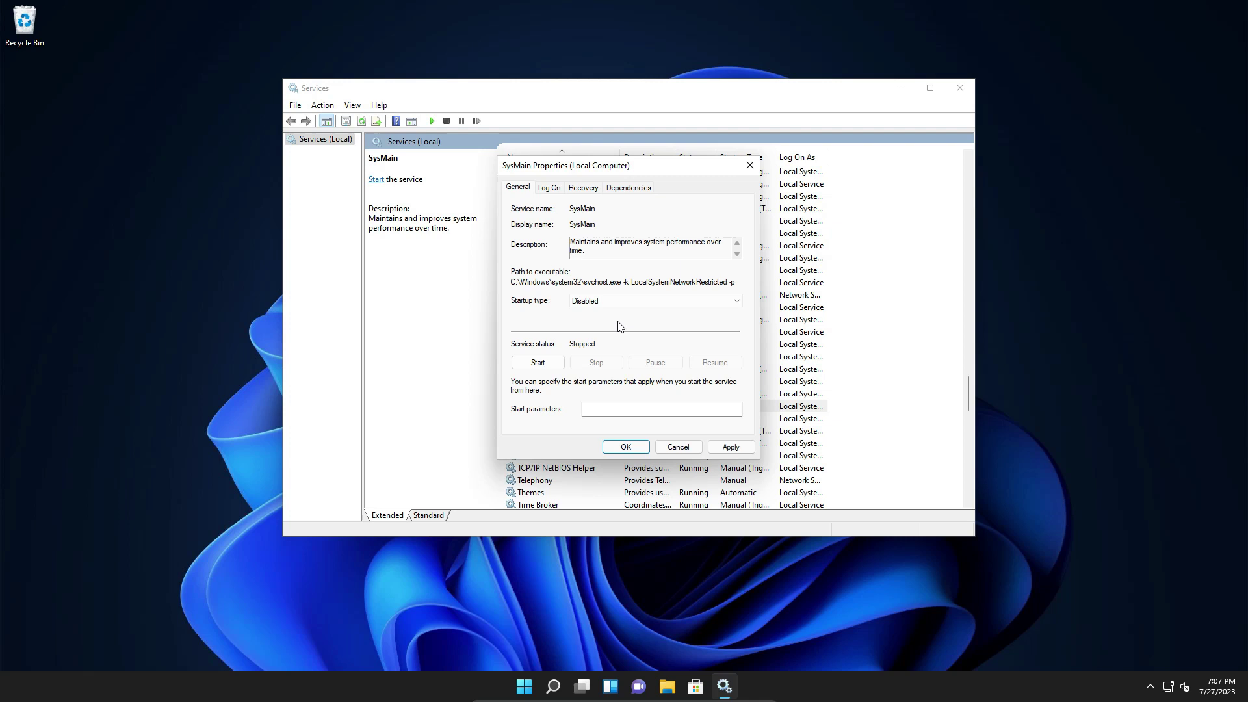
{"action": "left_click", "coordinate": [730, 447]}
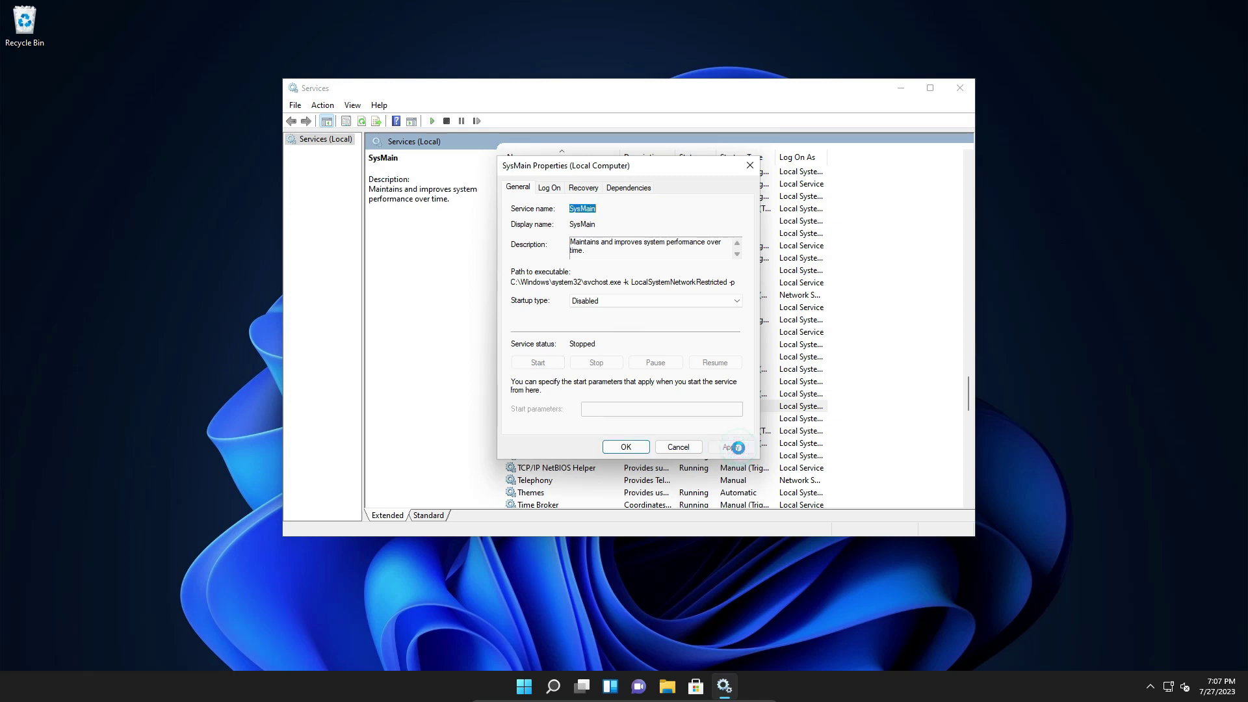
{"action": "left_click", "coordinate": [621, 448]}
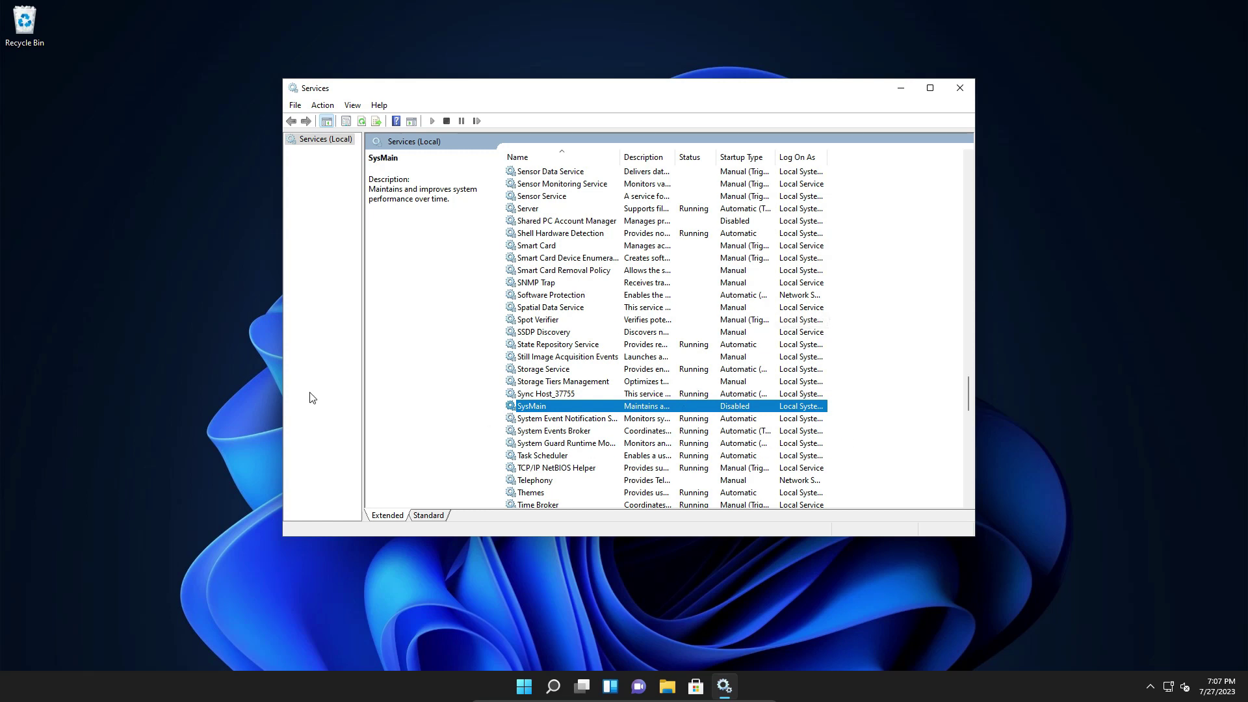
- Open Task Manager's Performance page on the left, with Services on the right
{"action": "right_click", "coordinate": [524, 686]}
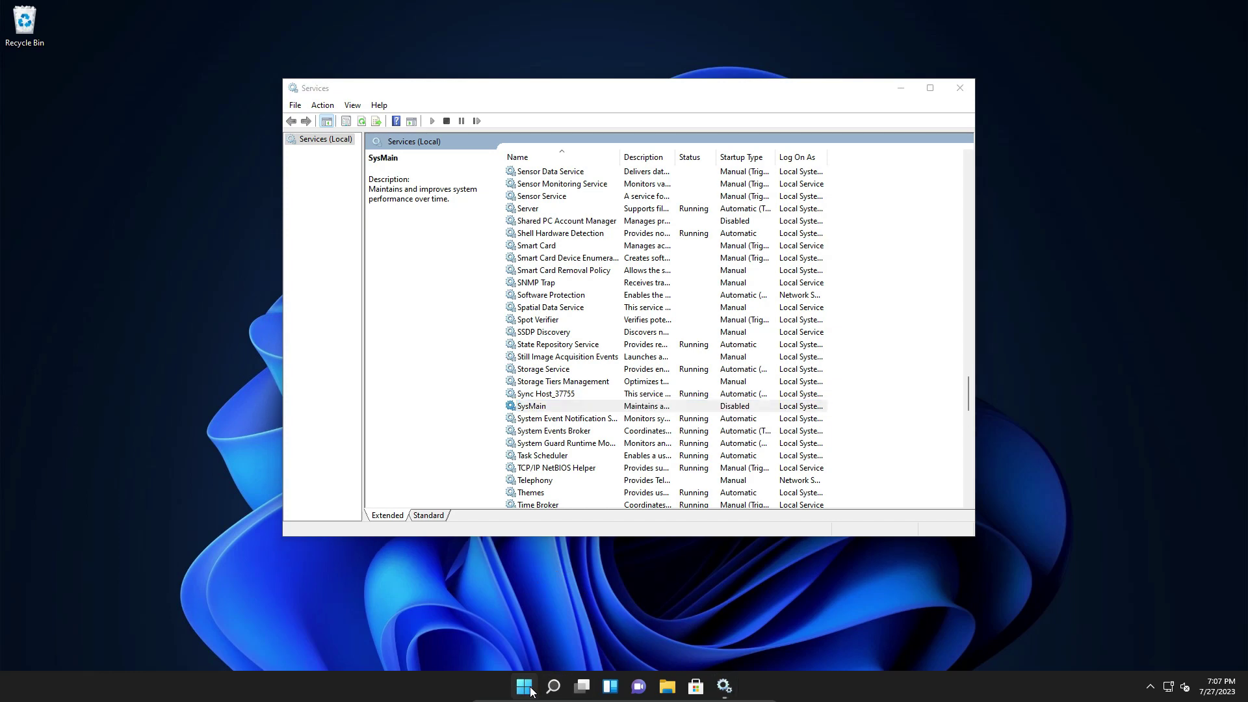
{"action": "left_click", "coordinate": [494, 529]}
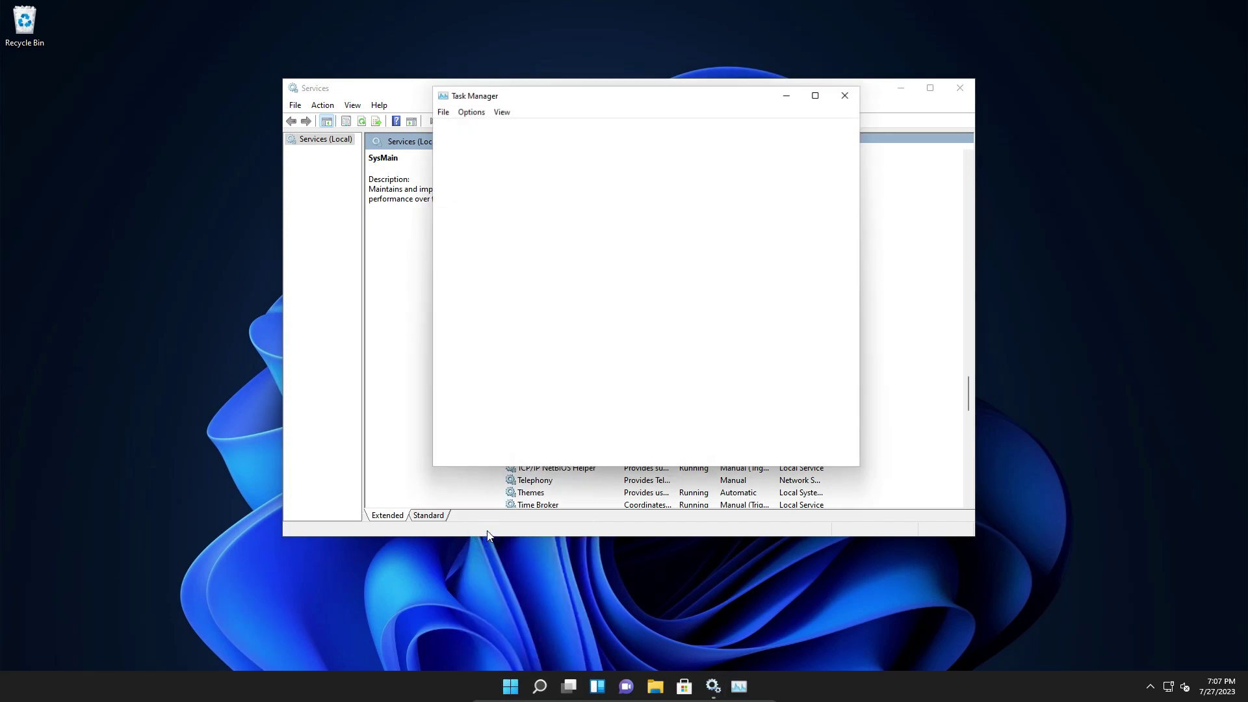
{"action": "left_click", "coordinate": [499, 126]}
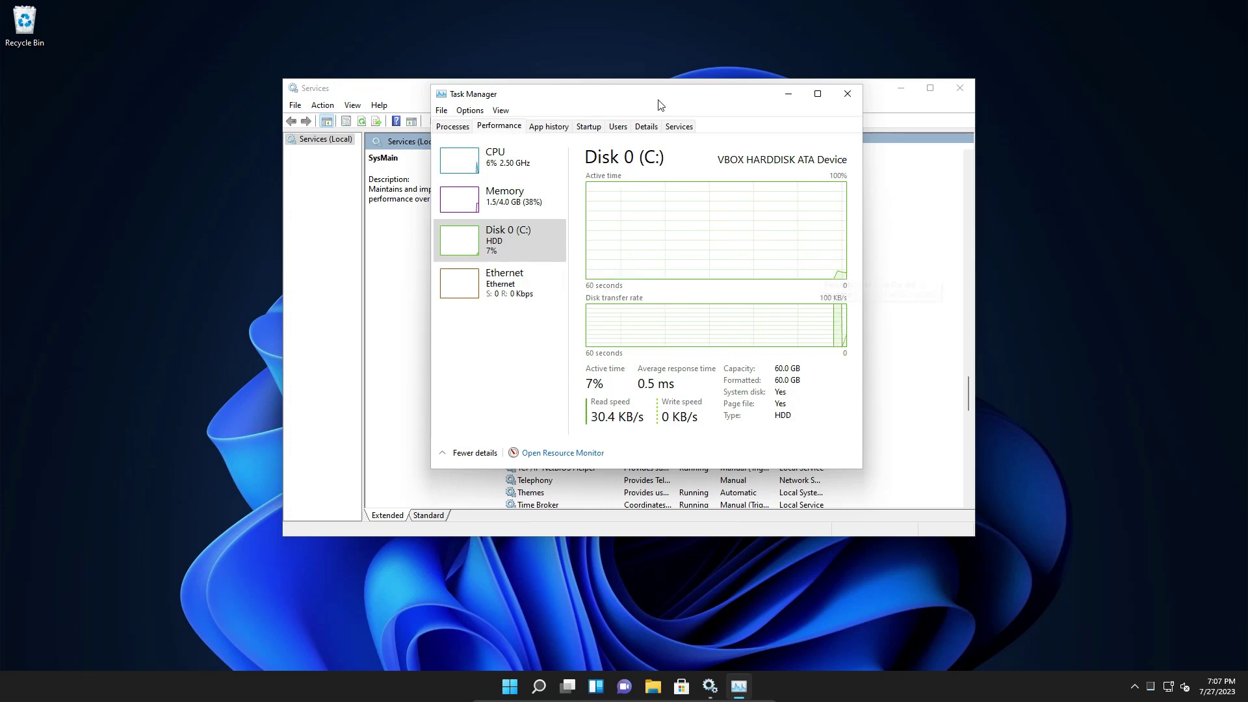
{"action": "left_click_drag", "start_coordinate": [658, 104], "coordinate": [334, 126]}
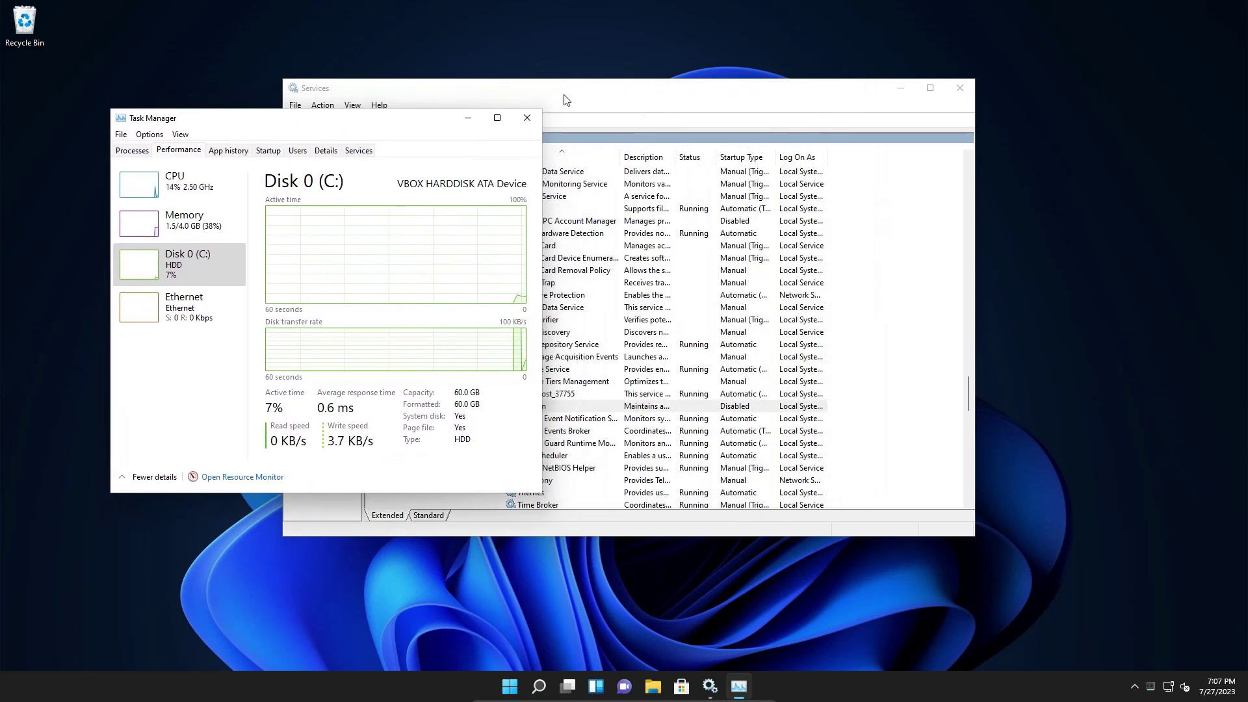
{"action": "left_click_drag", "start_coordinate": [574, 97], "coordinate": [748, 103]}
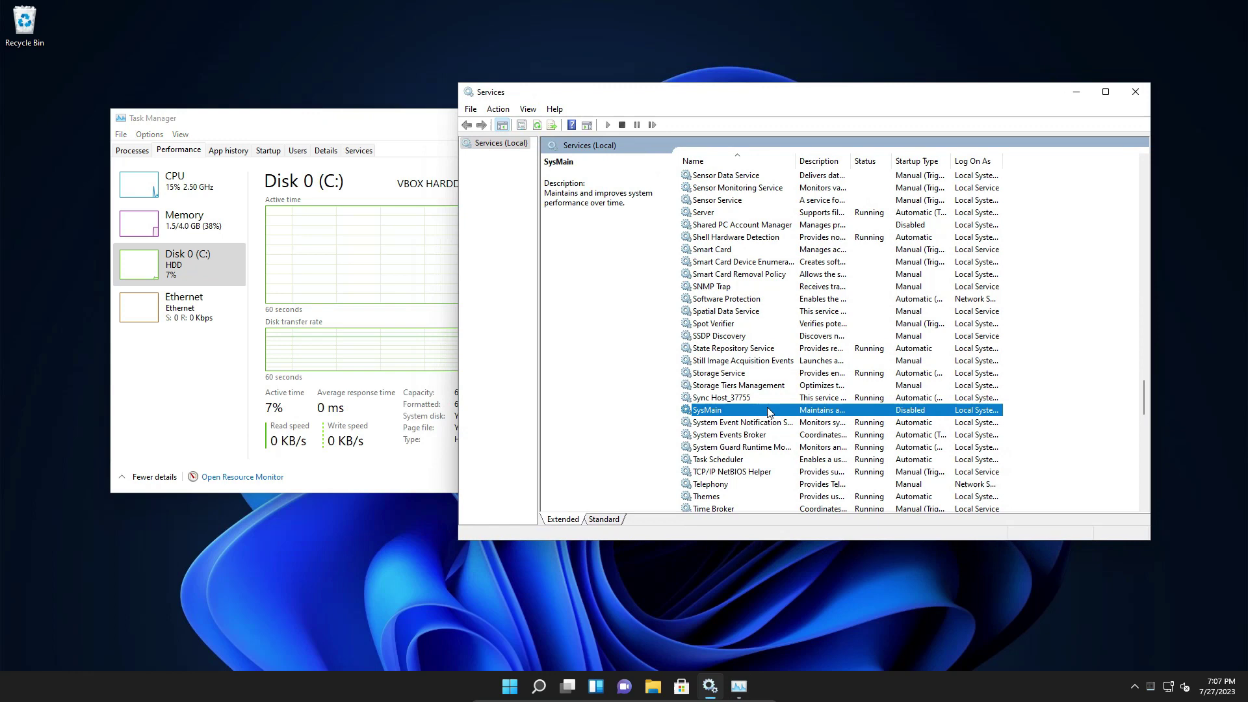
- Set SysMain to Manual startup, start it, and check disk use in Task Manager's Processes list
{"action": "right_click", "coordinate": [767, 411]}
{"action": "left_click", "coordinate": [800, 534]}
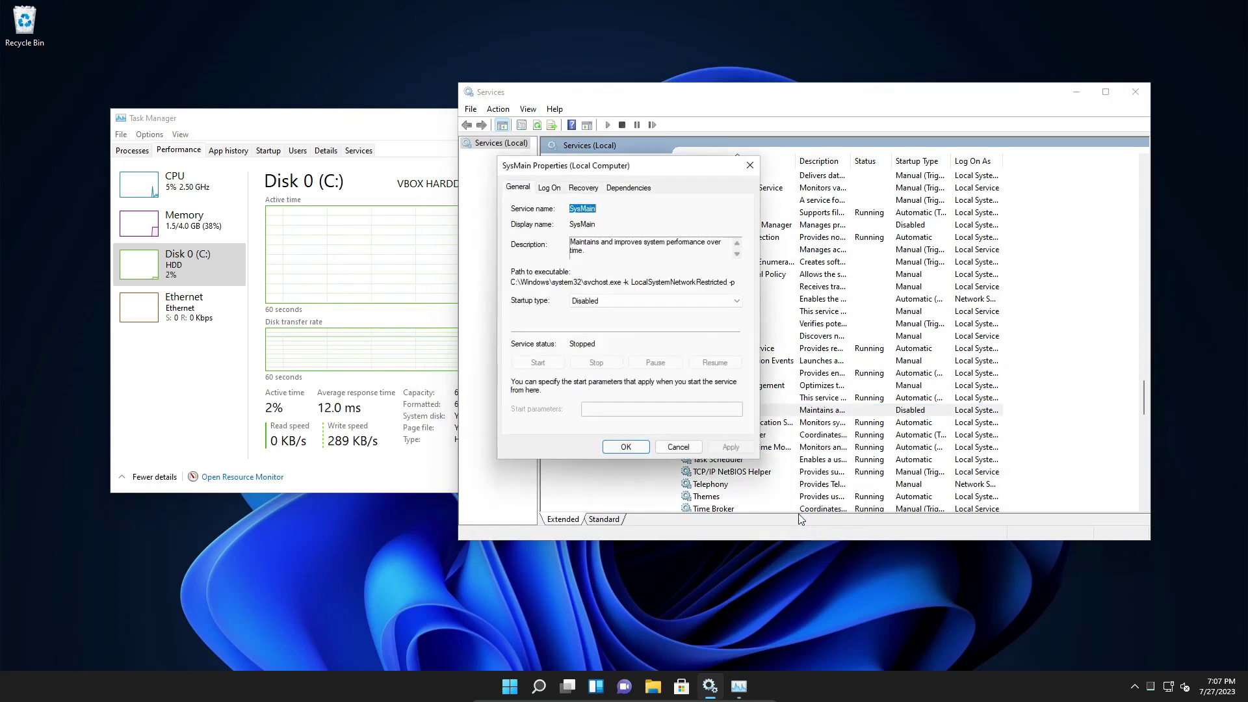
{"action": "left_click", "coordinate": [622, 302]}
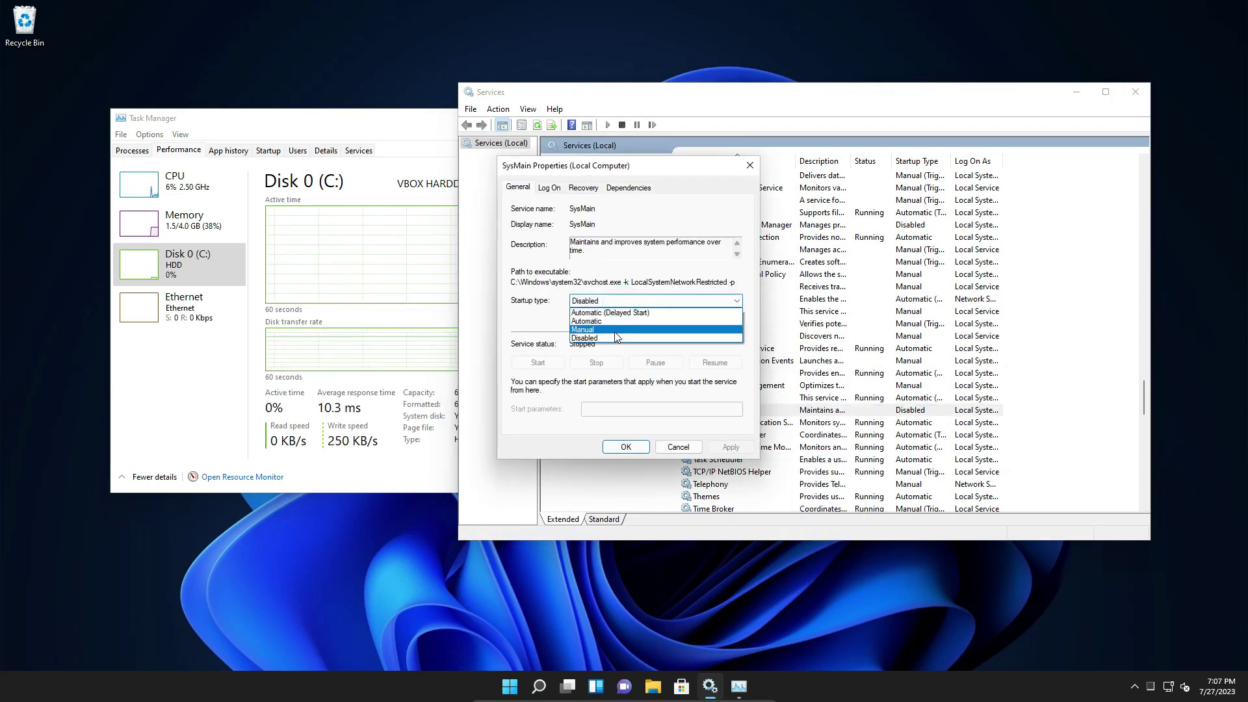
{"action": "left_click", "coordinate": [615, 332]}
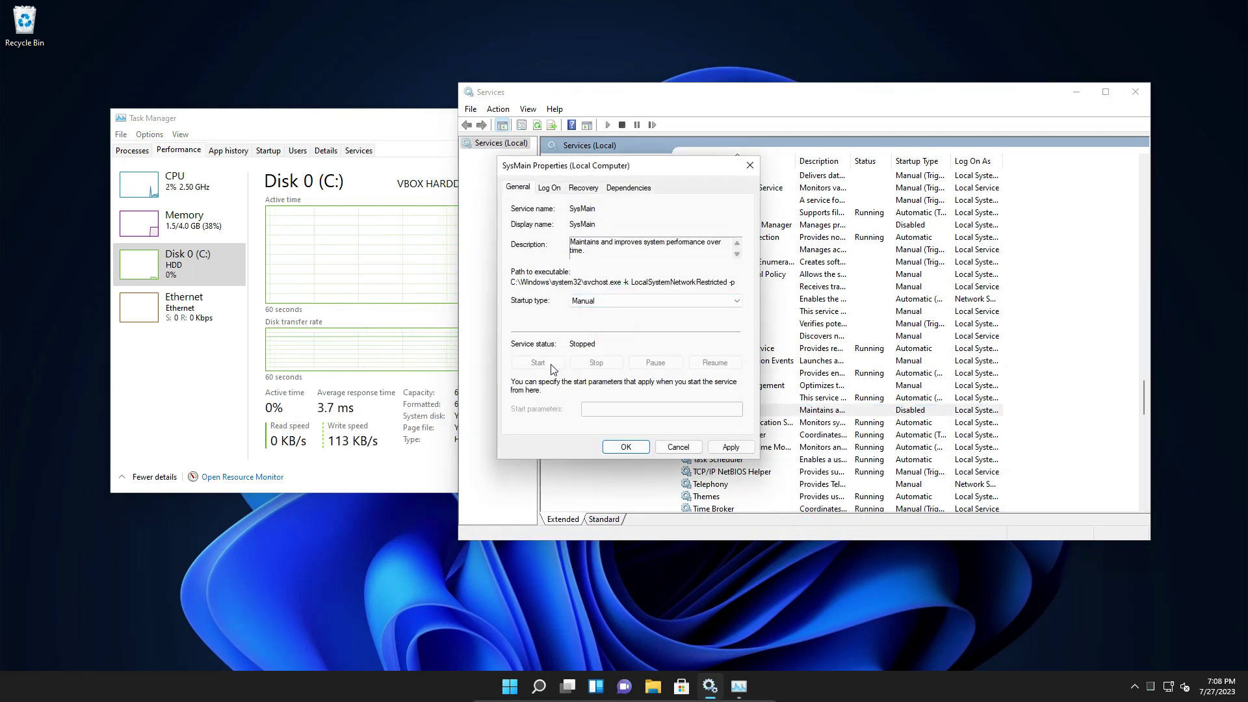
{"action": "left_click", "coordinate": [730, 447]}
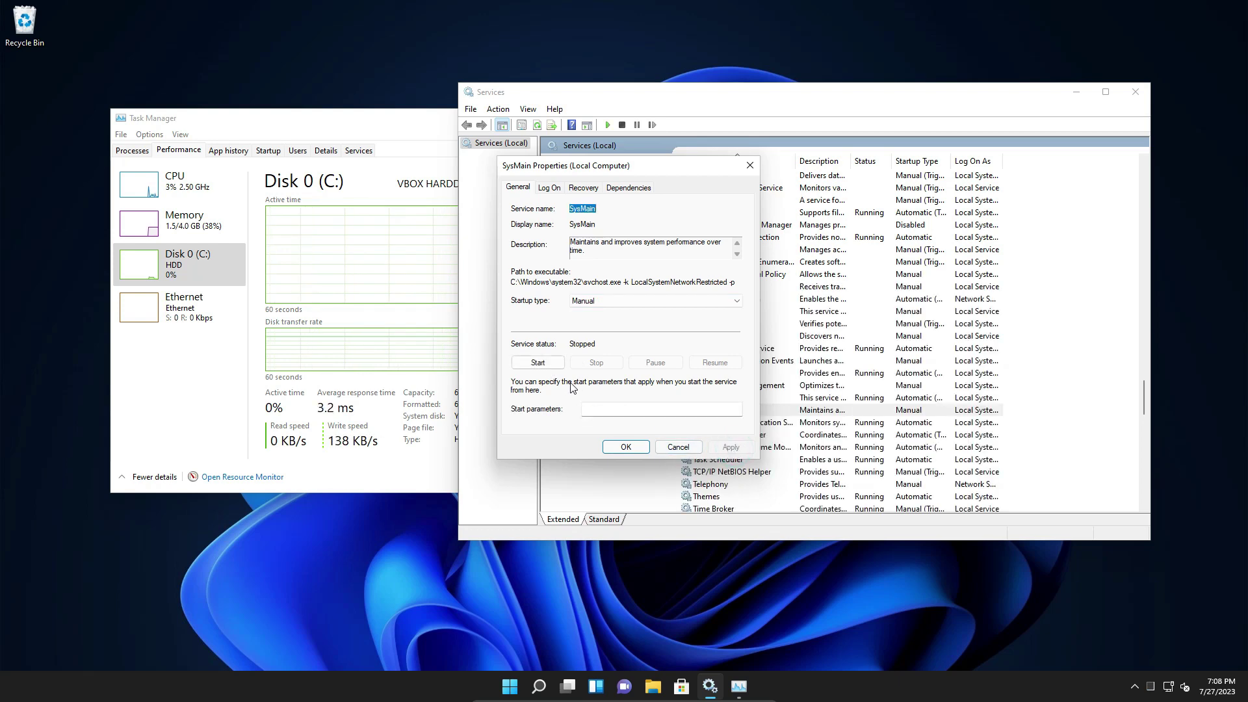
{"action": "left_click", "coordinate": [538, 362]}
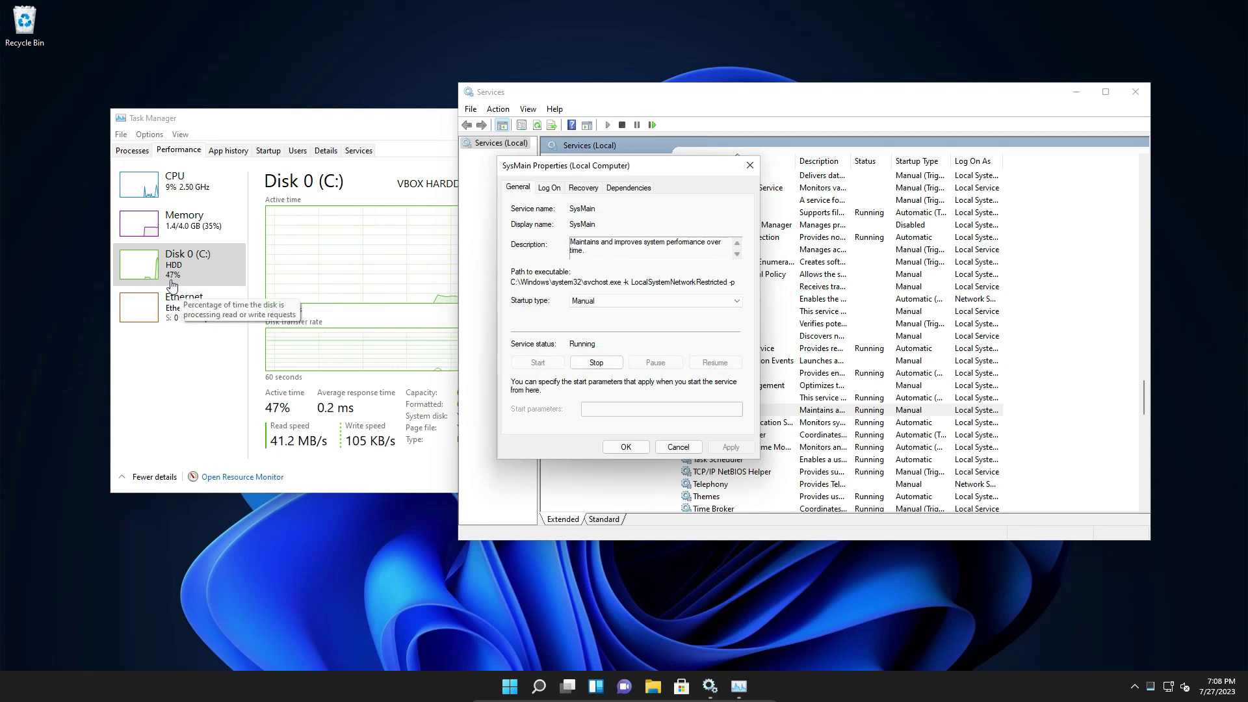
{"action": "left_click", "coordinate": [133, 150]}
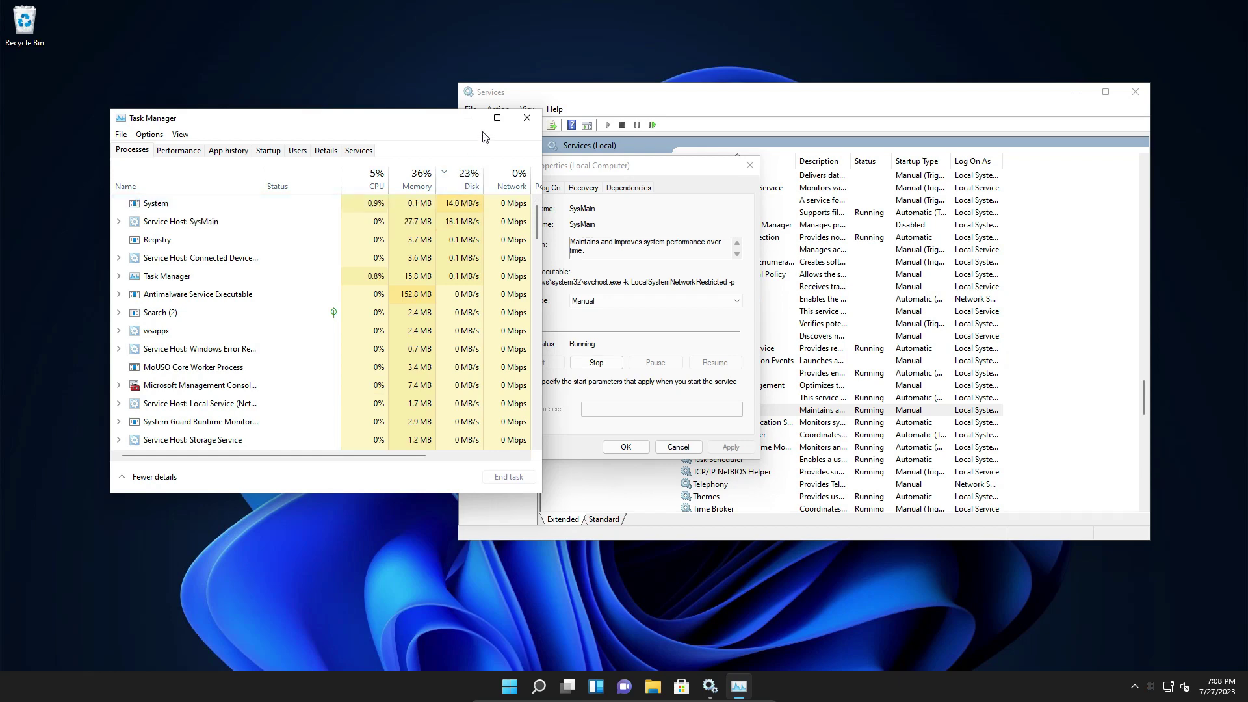
- Close the SysMain properties dialog and return Task Manager to its disk performance graphs
{"action": "left_click", "coordinate": [468, 119]}
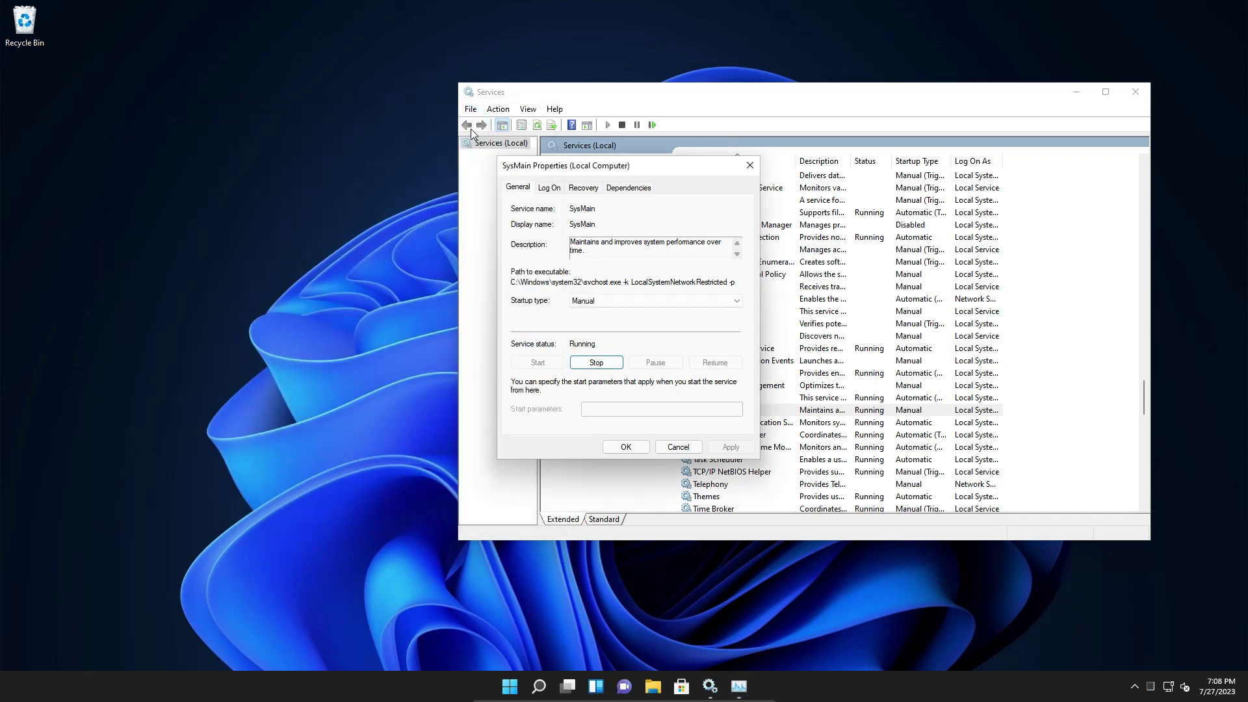
{"action": "left_click", "coordinate": [708, 684]}
{"action": "left_click", "coordinate": [739, 686]}
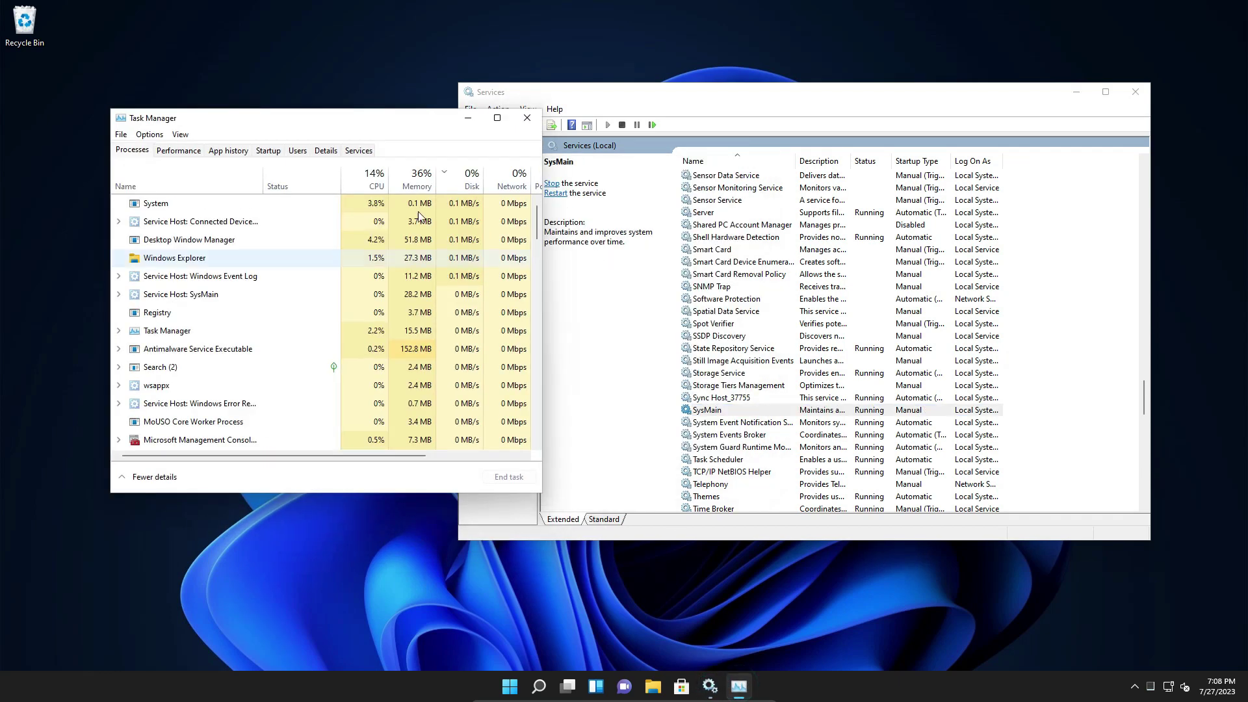
{"action": "left_click", "coordinate": [168, 154]}
- Stop the SysMain service from its Properties dialog
{"action": "right_click", "coordinate": [835, 415]}
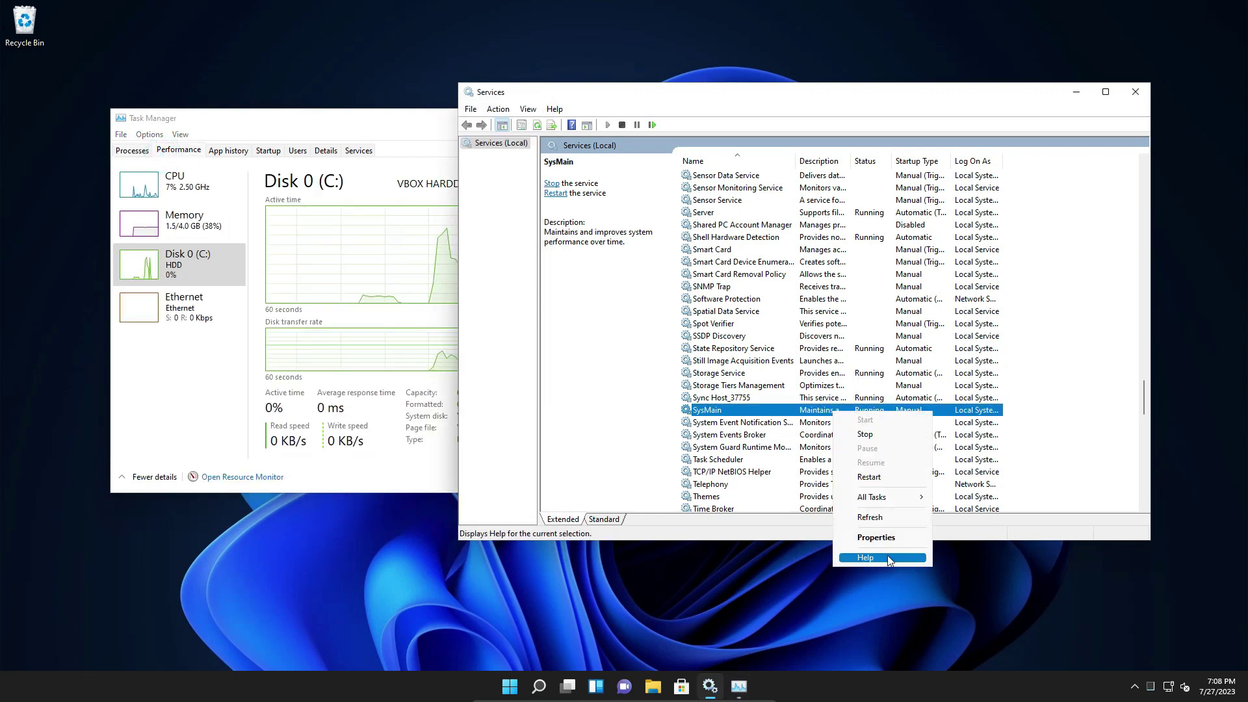
{"action": "left_click", "coordinate": [875, 537]}
{"action": "left_click", "coordinate": [599, 362]}
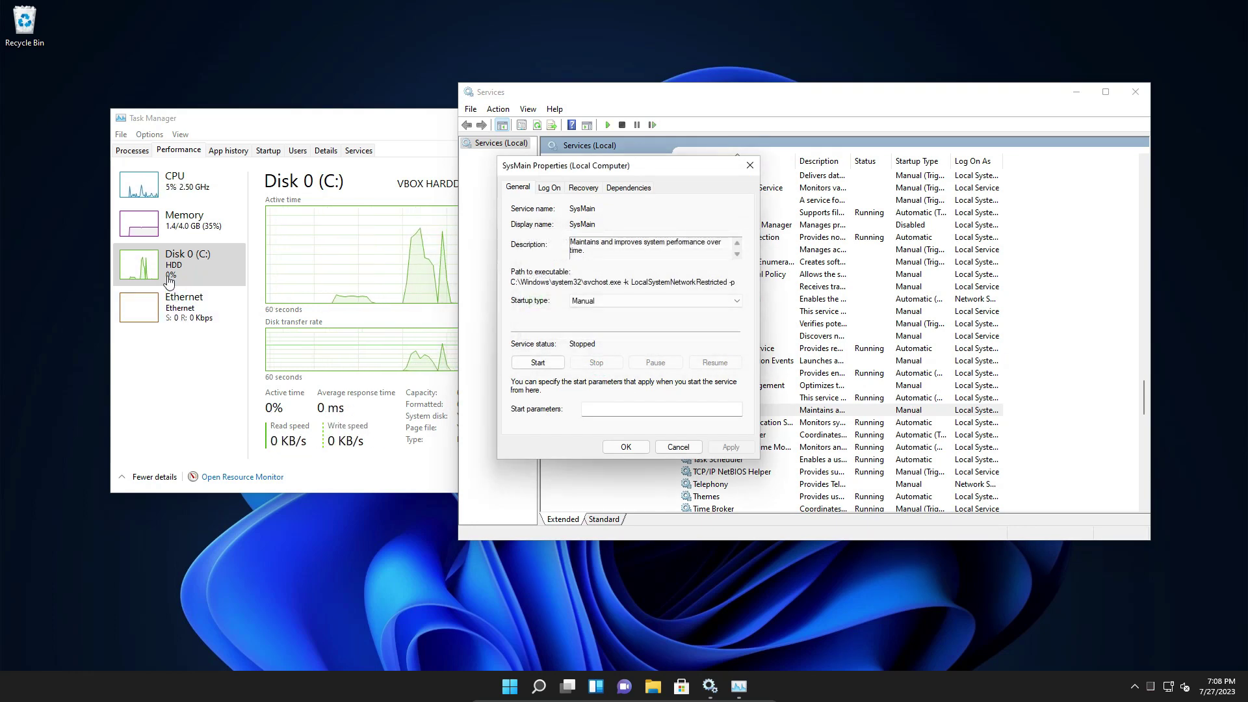
- Switch SysMain's startup type back to Disabled, apply, and close the Services window
{"action": "mouse_move", "coordinate": [169, 281]}
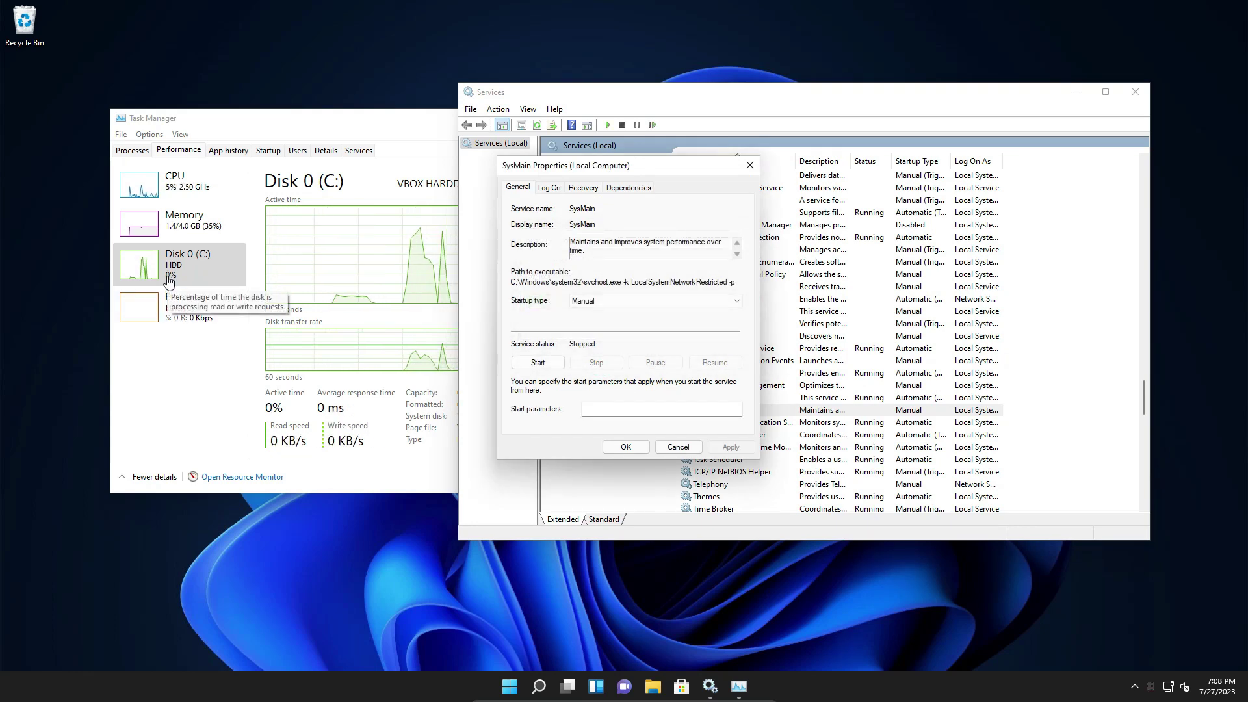
{"action": "left_click", "coordinate": [673, 302]}
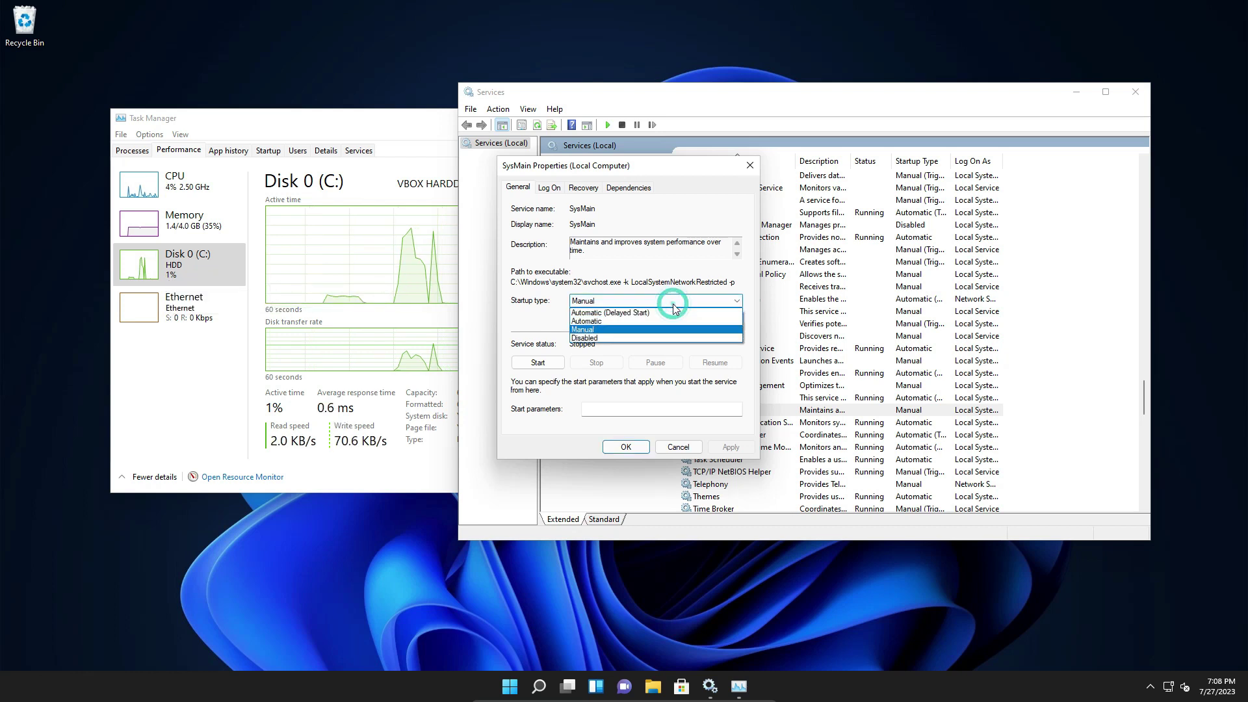
{"action": "left_click", "coordinate": [635, 338]}
{"action": "left_click", "coordinate": [744, 451]}
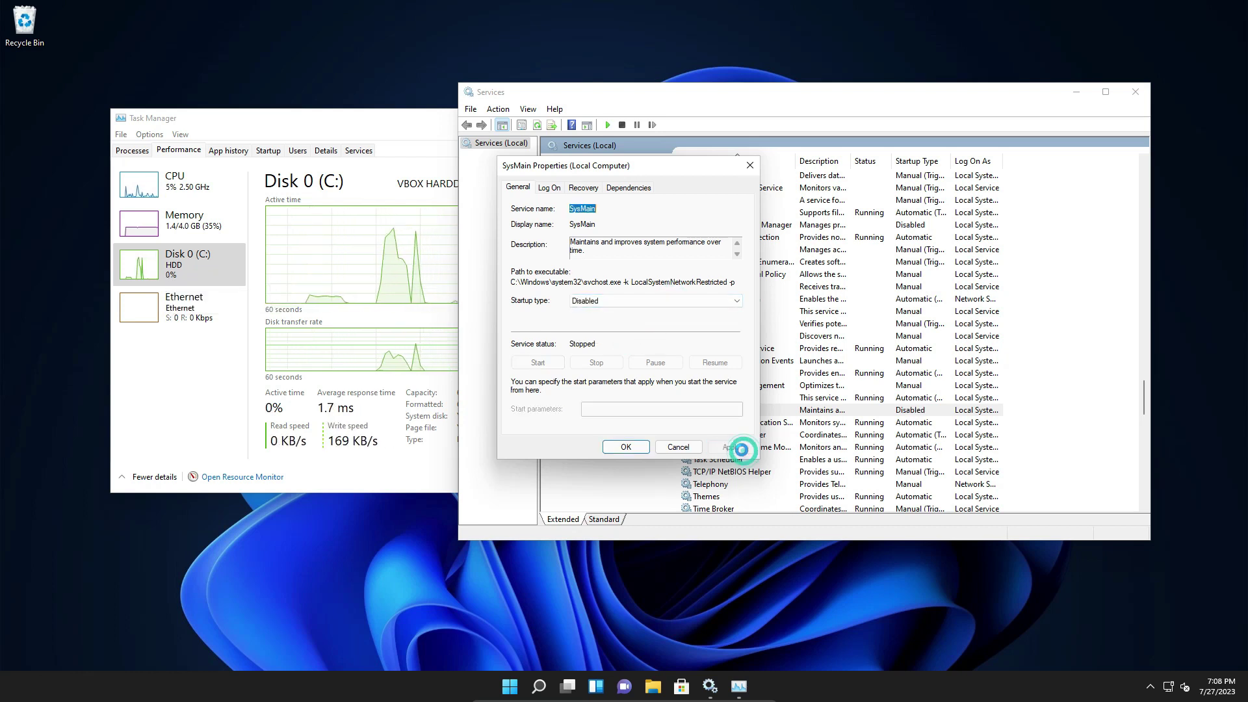
{"action": "left_click", "coordinate": [628, 448]}
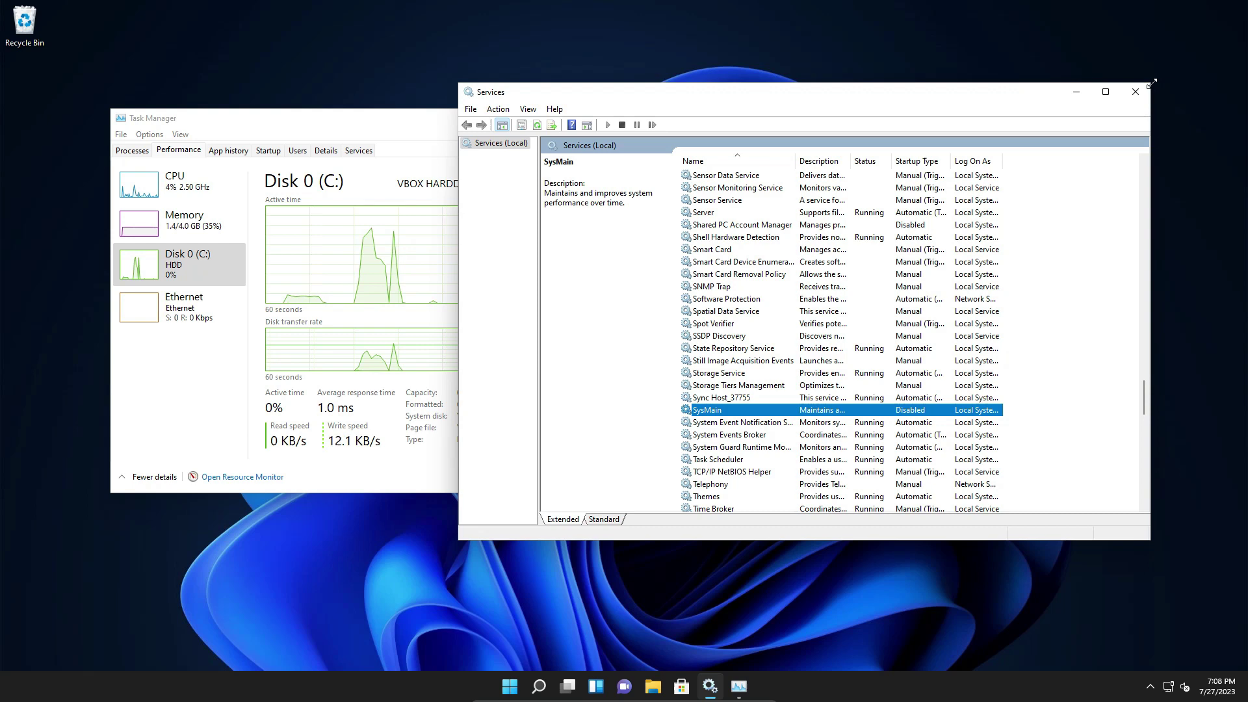
{"action": "left_click", "coordinate": [1135, 95]}
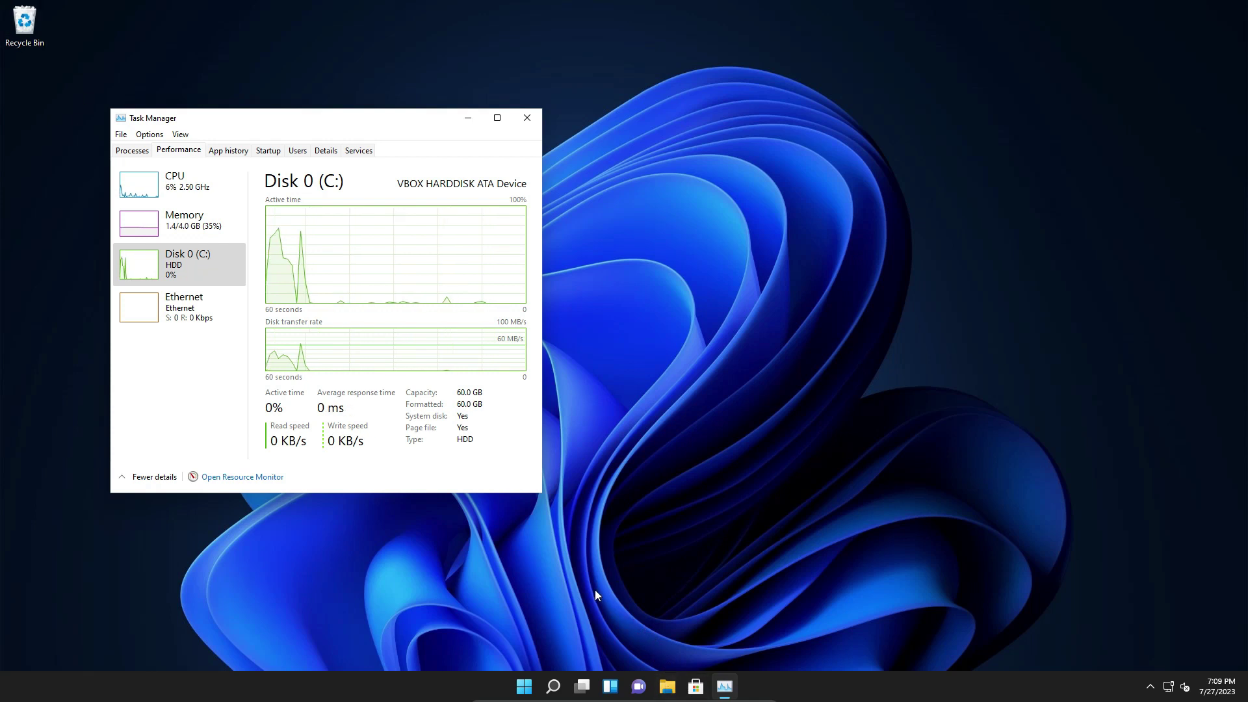
- Open Local Disk (C:) Properties from This PC and show its Tools tab
{"action": "left_click", "coordinate": [667, 687]}
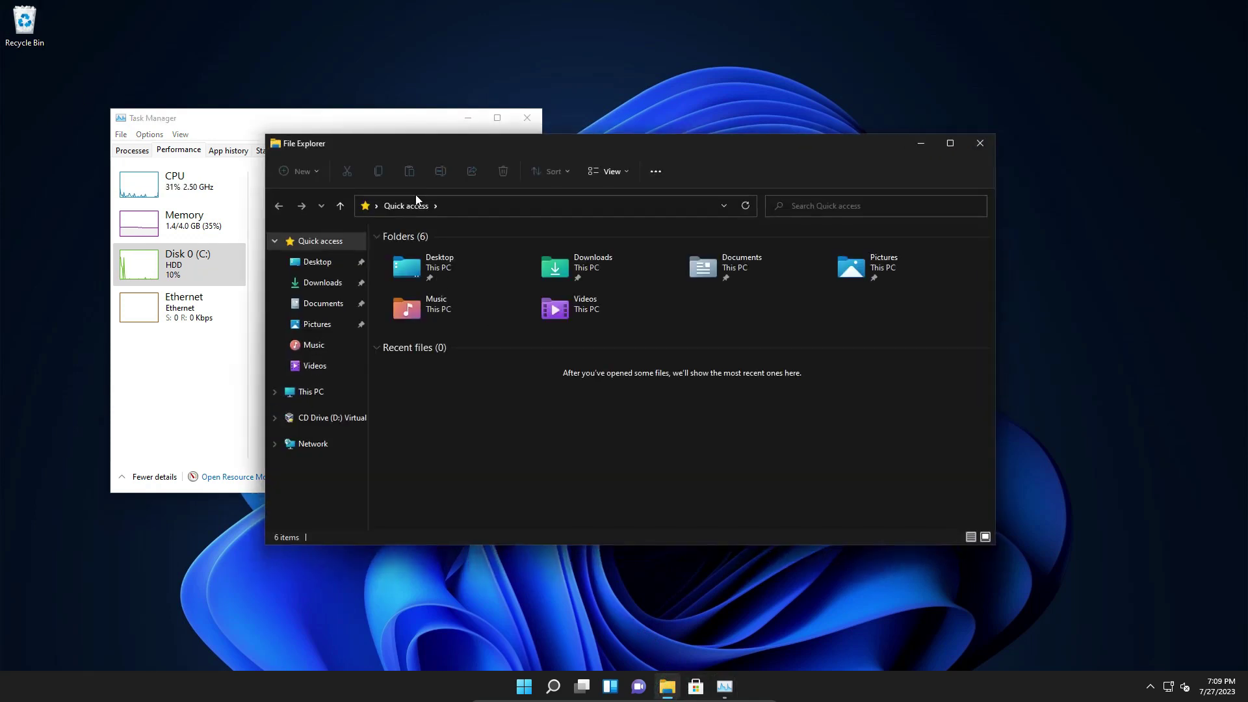
{"action": "left_click_drag", "start_coordinate": [446, 144], "coordinate": [684, 123]}
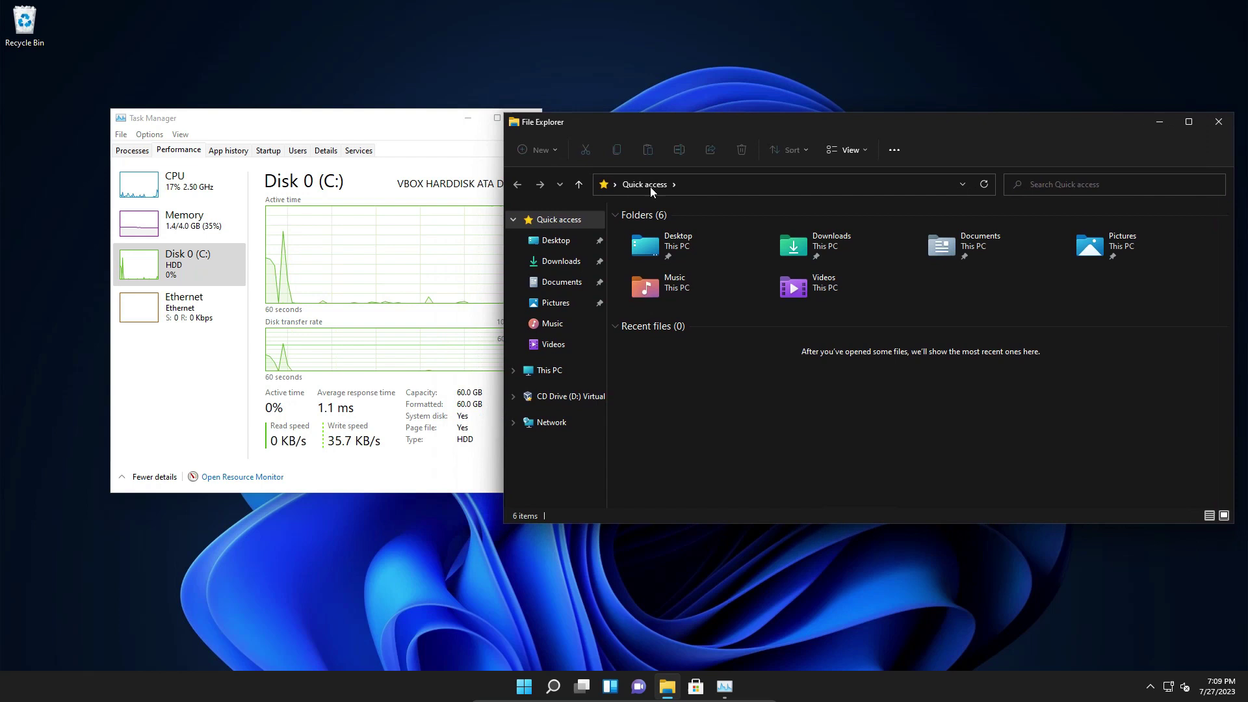
{"action": "left_click", "coordinate": [565, 369]}
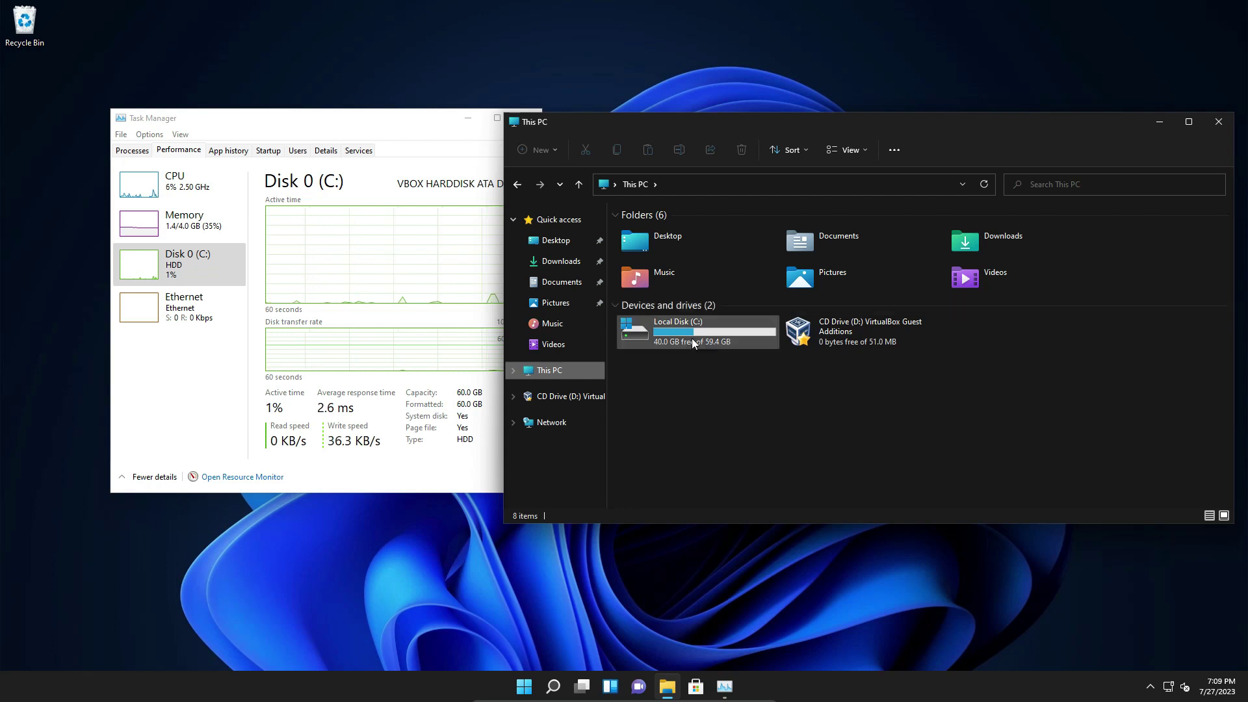
{"action": "right_click", "coordinate": [712, 341]}
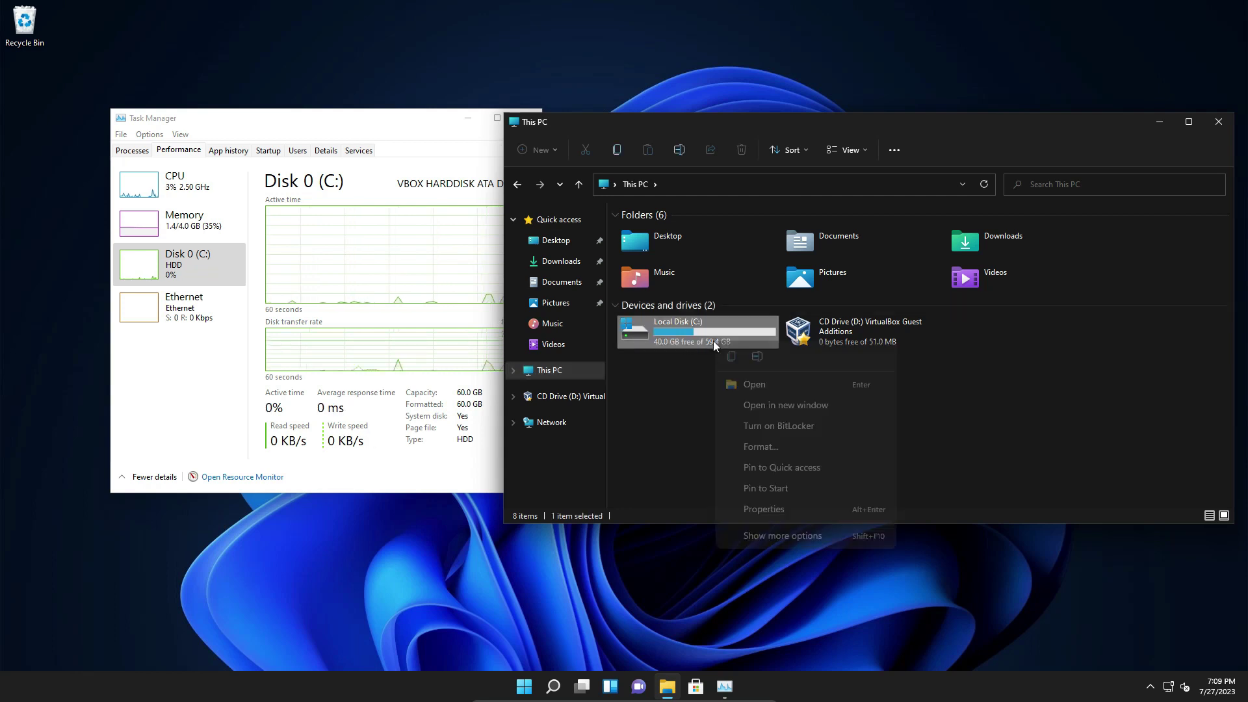
{"action": "left_click", "coordinate": [762, 510]}
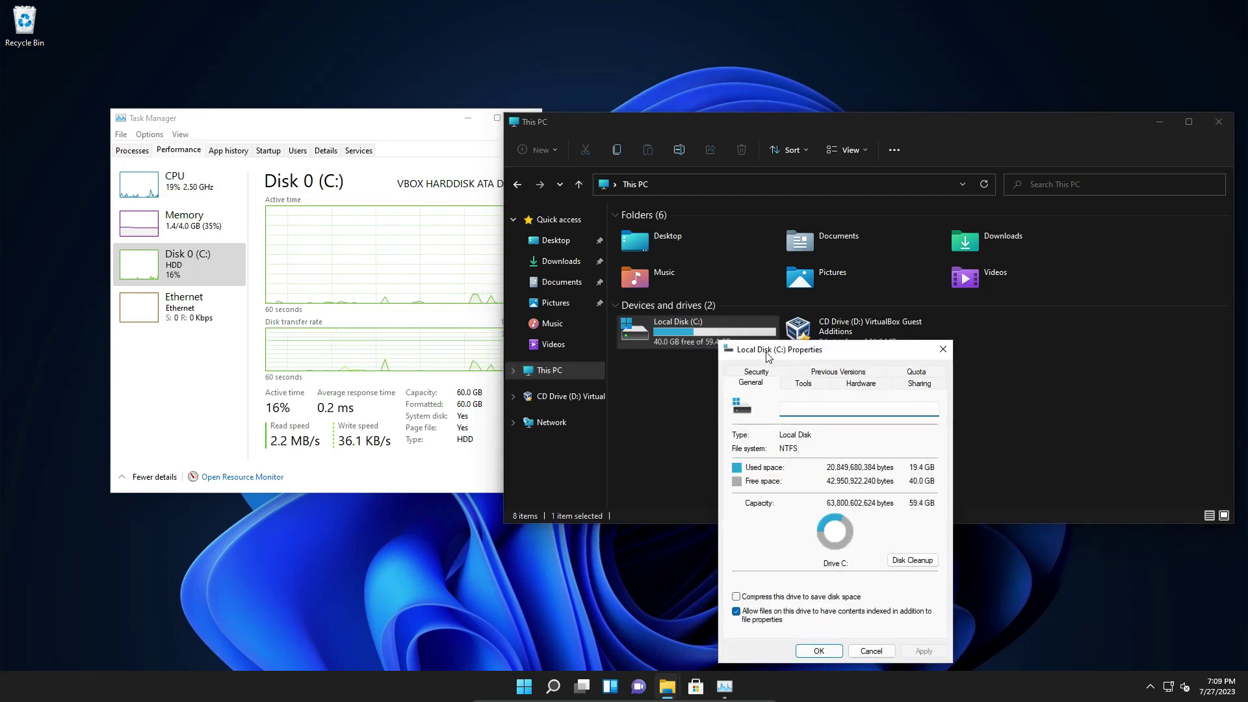
{"action": "left_click_drag", "start_coordinate": [767, 354], "coordinate": [767, 320]}
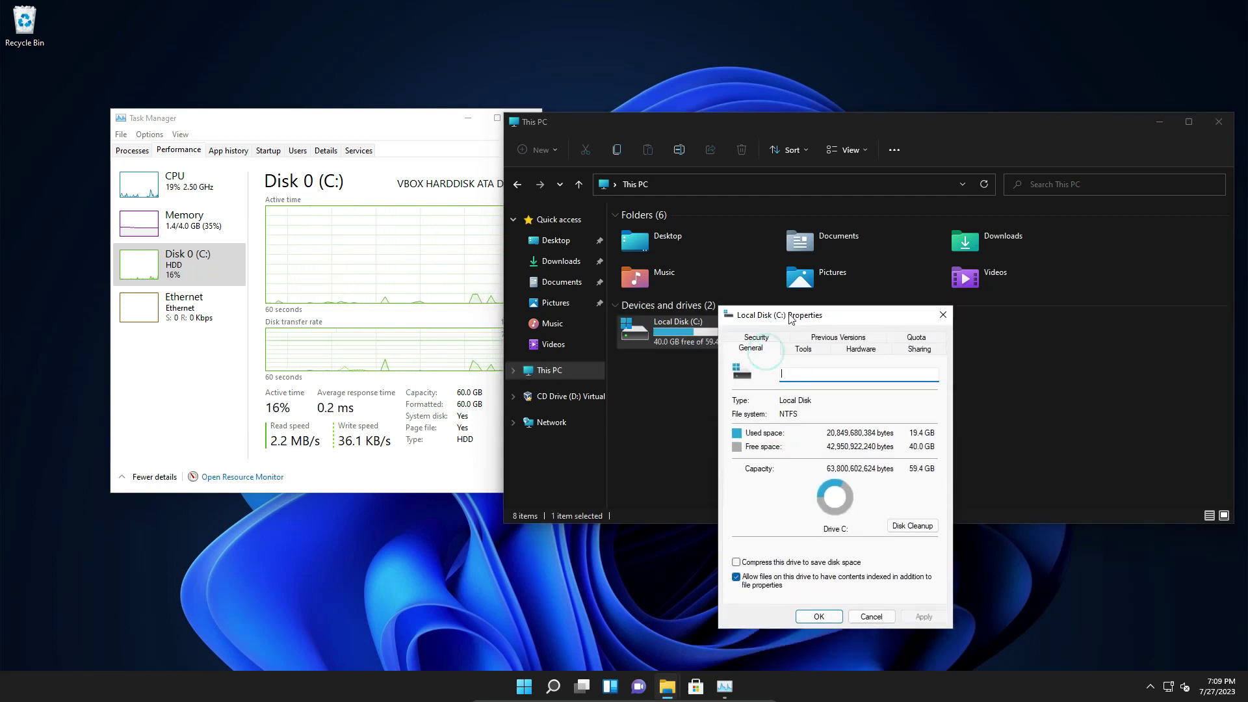
{"action": "left_click", "coordinate": [809, 352]}
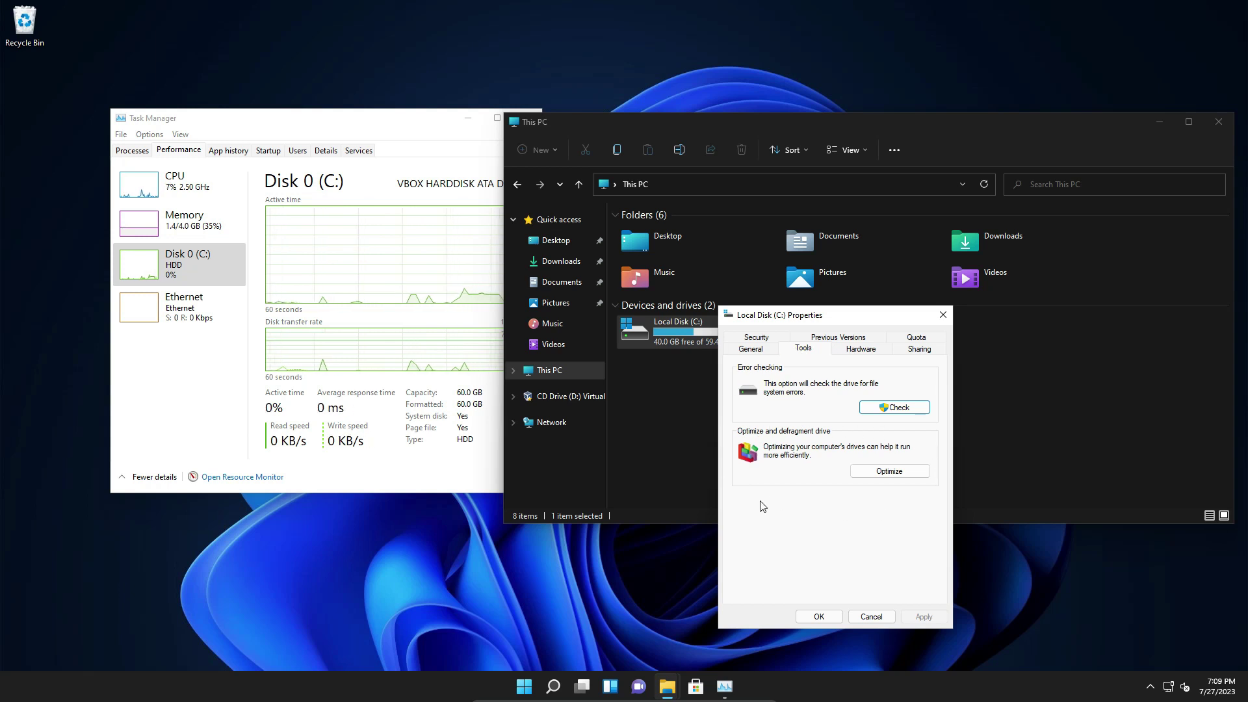
- Open the Optimize Drives window from the C: drive's Tools tab
{"action": "left_click", "coordinate": [888, 471]}
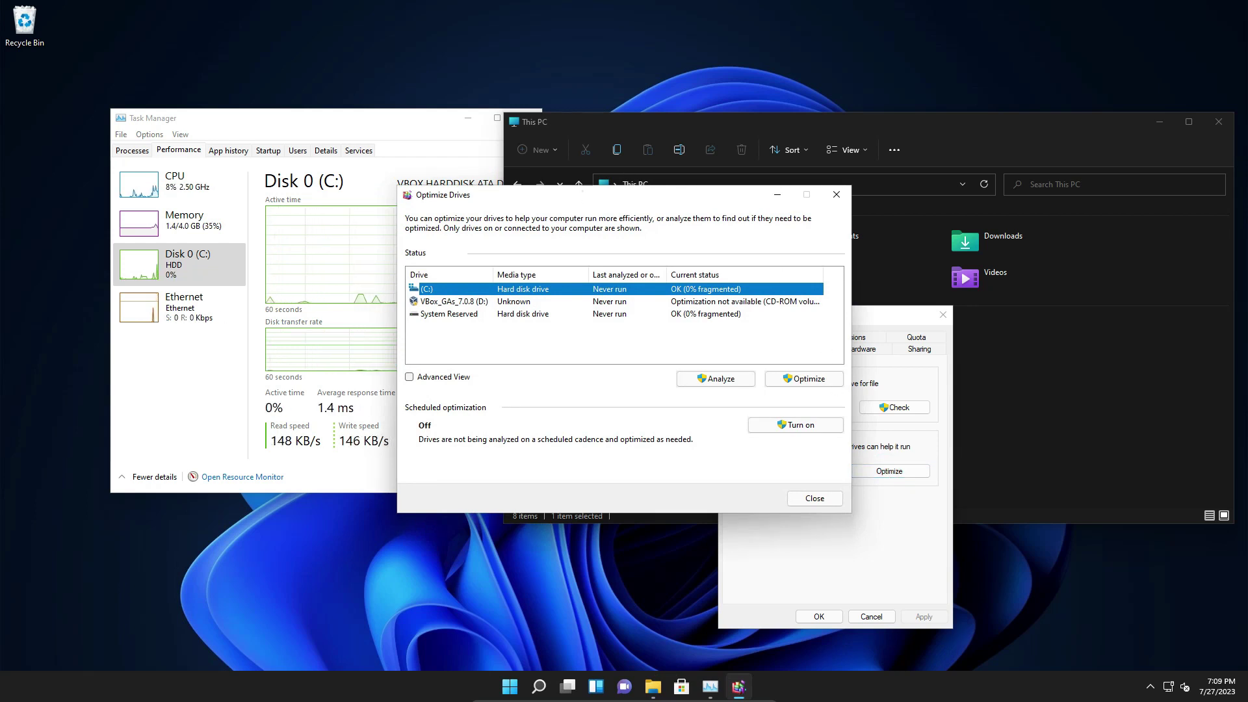
{"action": "left_click_drag", "start_coordinate": [585, 195], "coordinate": [787, 190]}
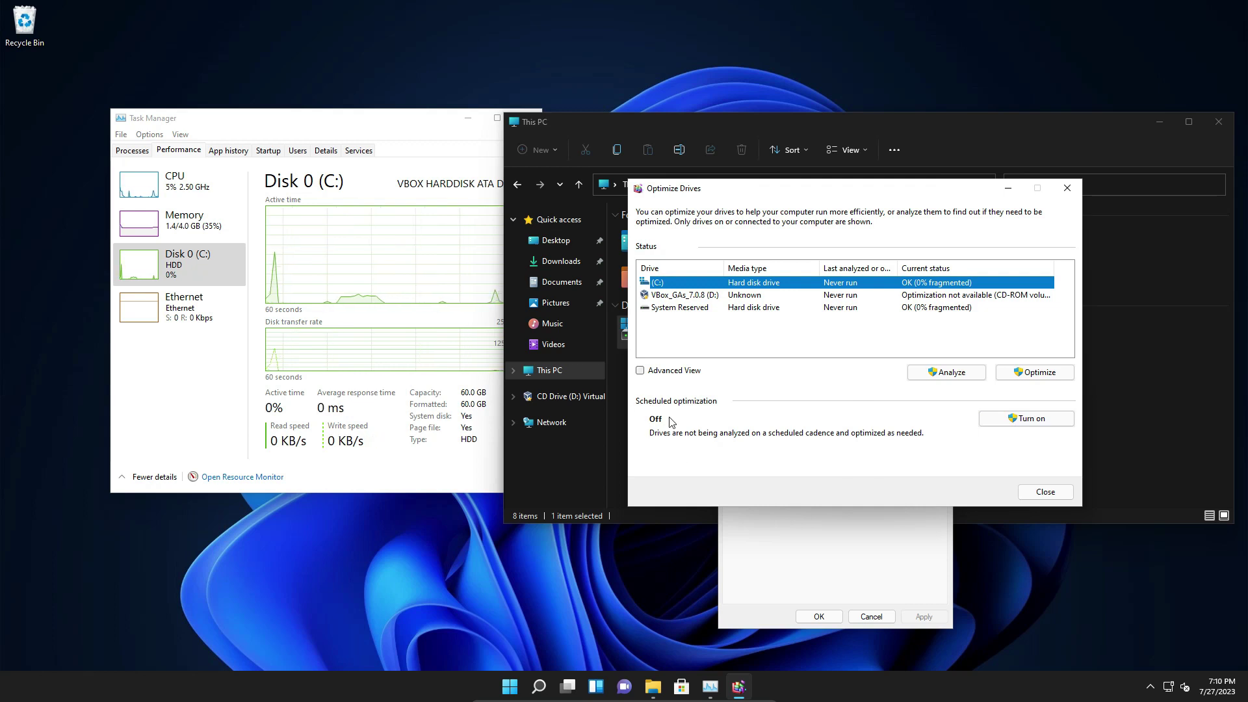
- Turn on scheduled optimization with Run on a schedule set to Daily
{"action": "left_click", "coordinate": [1025, 420]}
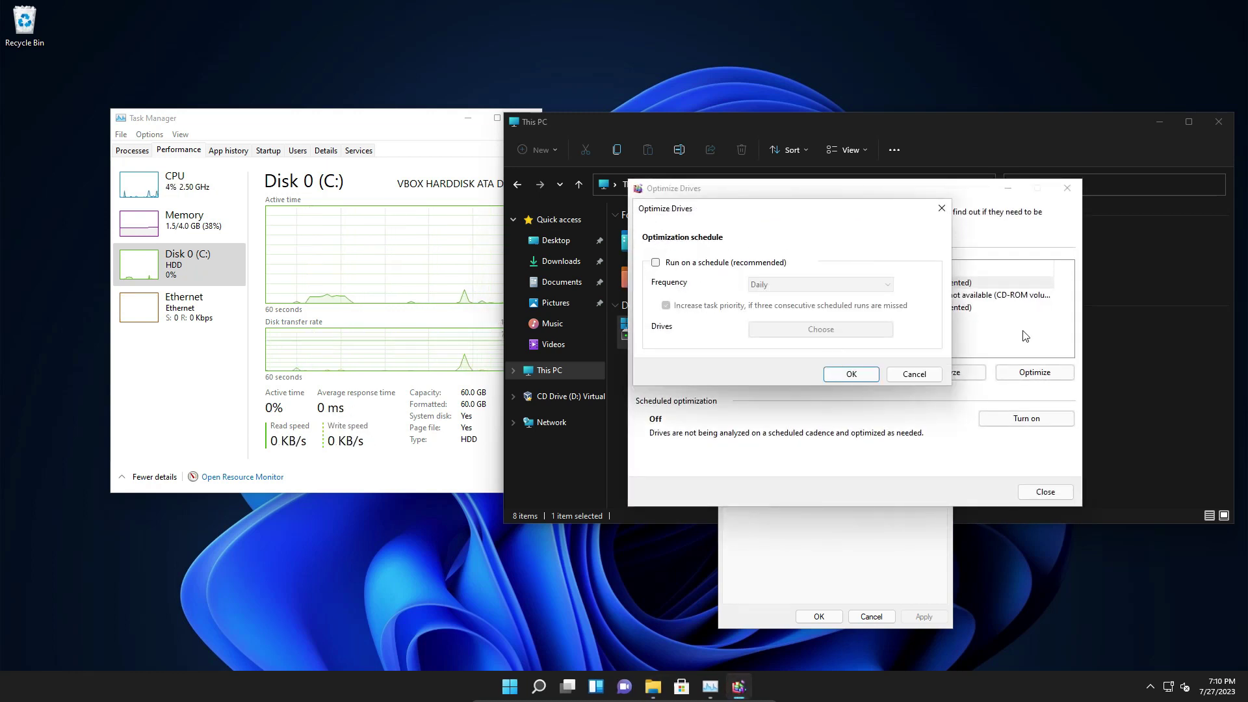
{"action": "left_click", "coordinate": [656, 264]}
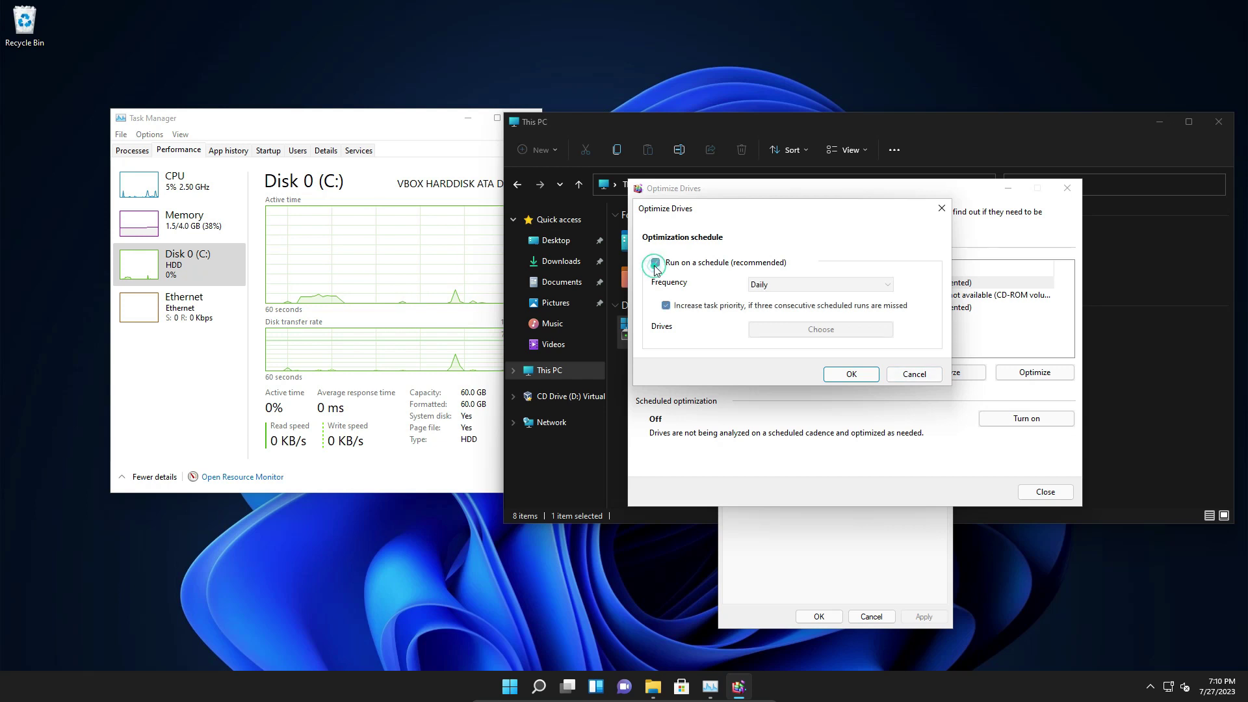
{"action": "left_click", "coordinate": [839, 376]}
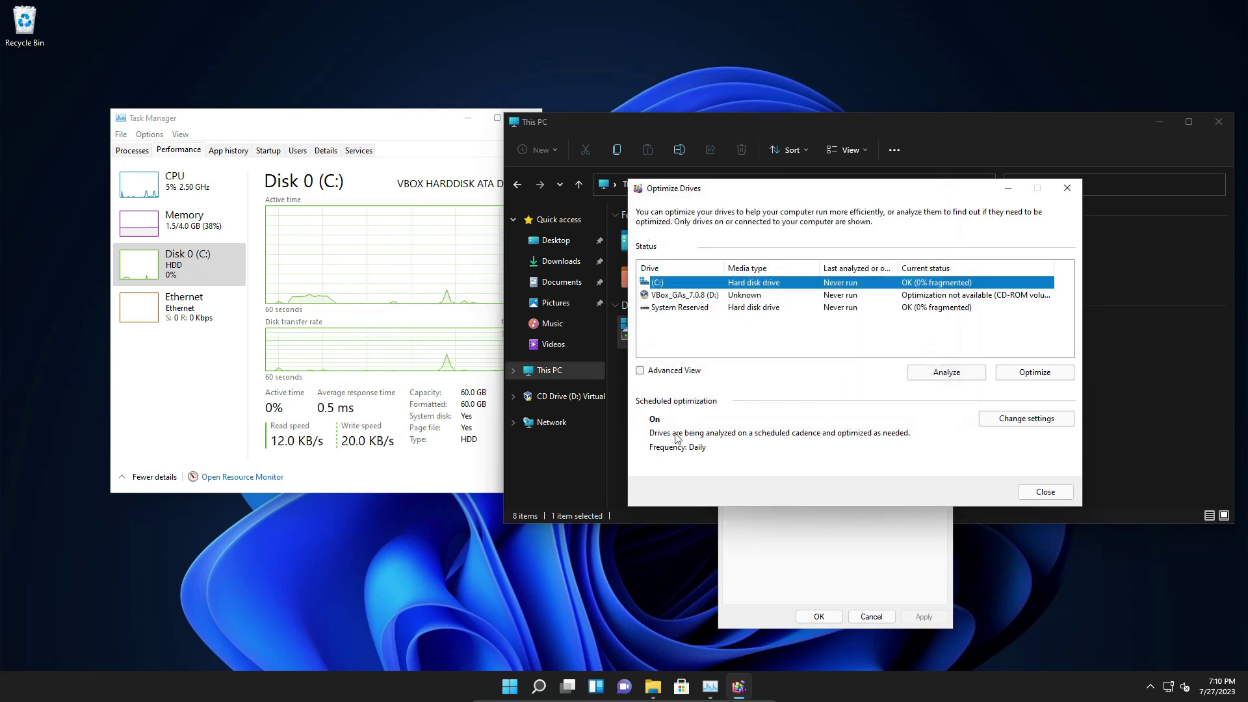
- Uncheck Run on a schedule so scheduled optimization reads Off again
{"action": "left_click", "coordinate": [1052, 419]}
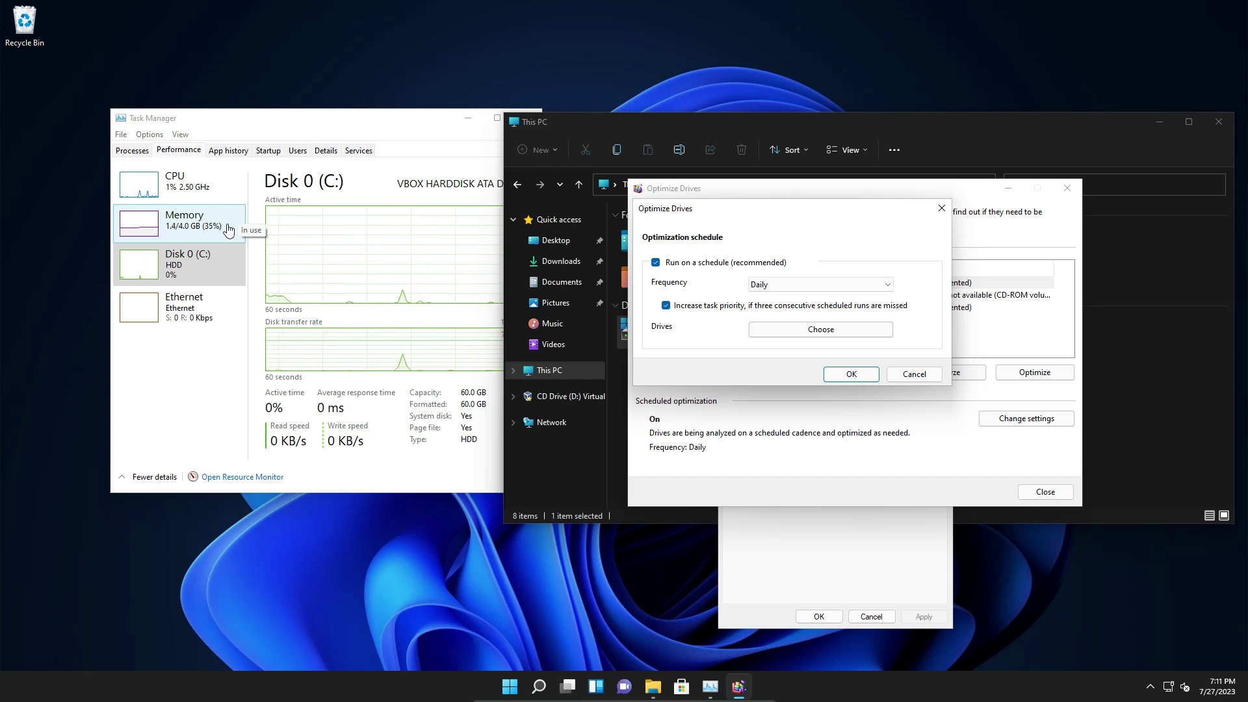
{"action": "left_click_drag", "start_coordinate": [380, 132], "coordinate": [334, 145]}
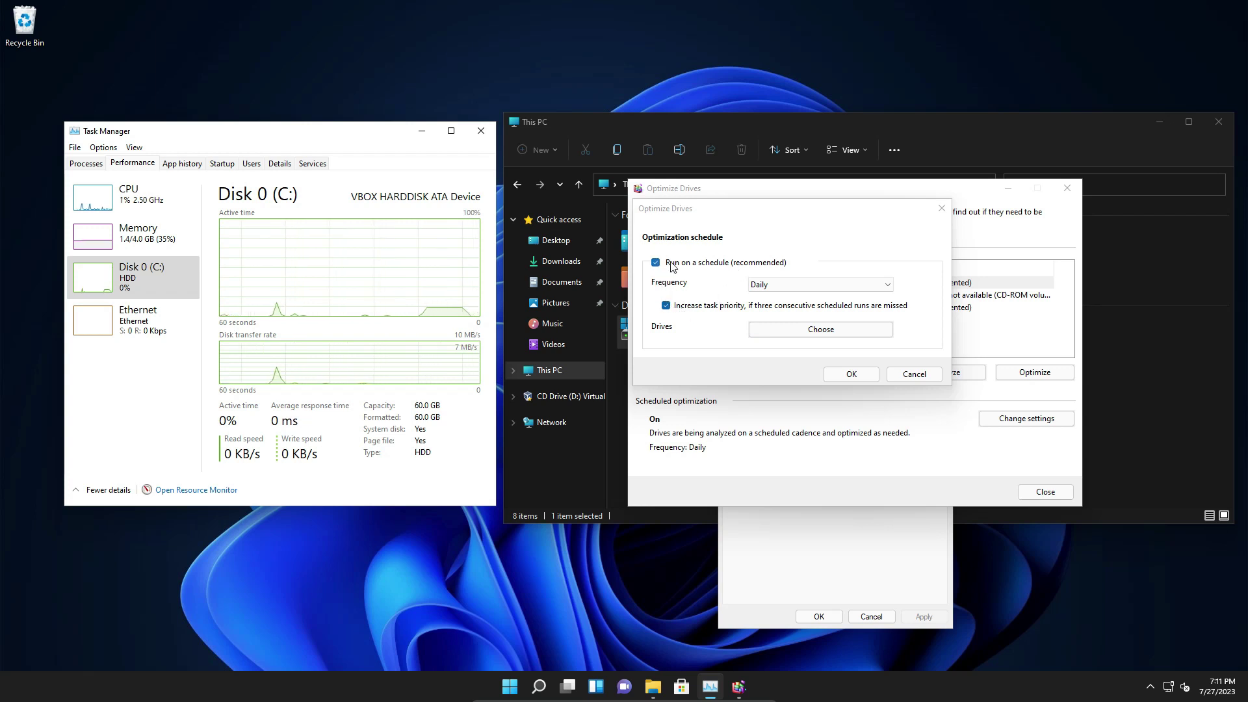
{"action": "left_click", "coordinate": [812, 284]}
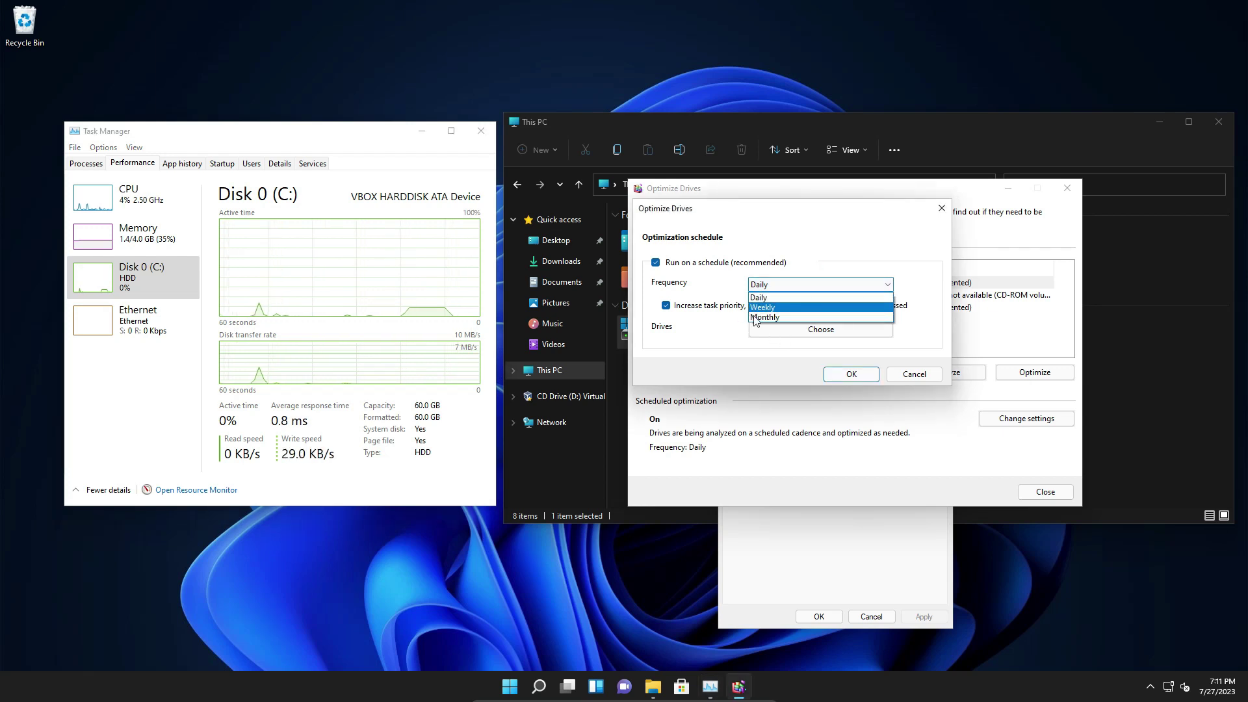
{"action": "left_click", "coordinate": [716, 287]}
{"action": "left_click", "coordinate": [656, 263]}
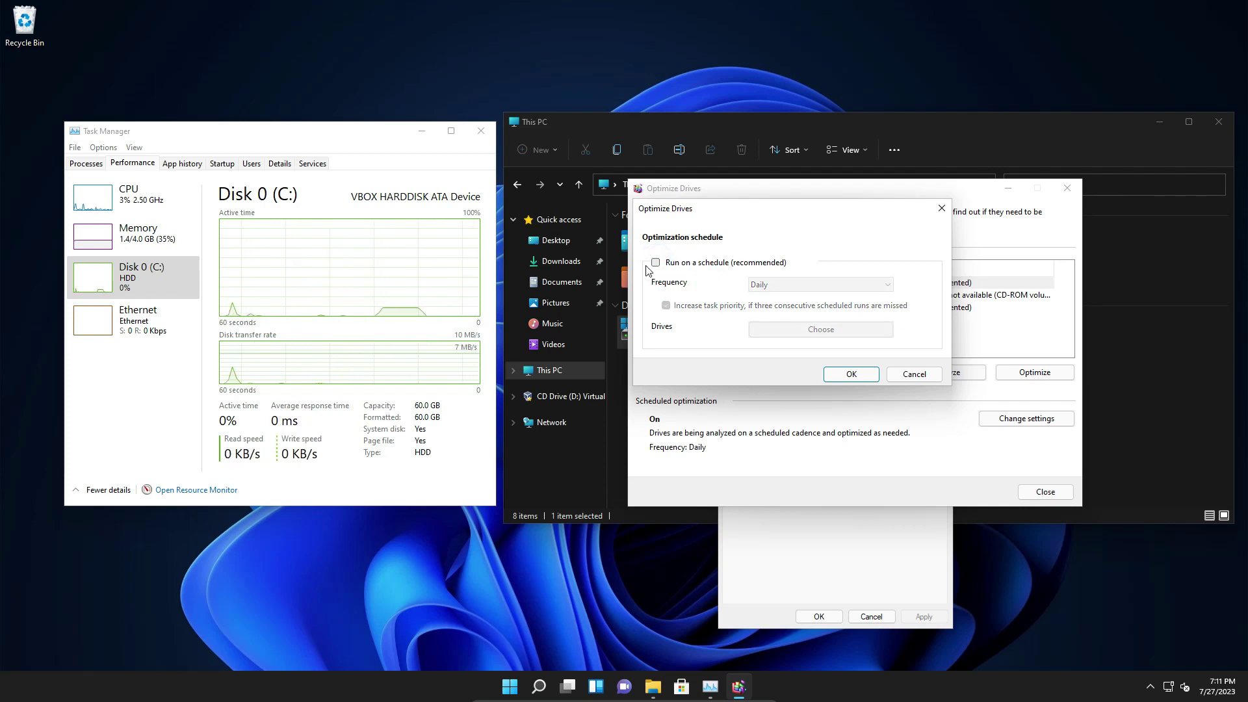
{"action": "left_click", "coordinate": [862, 371]}
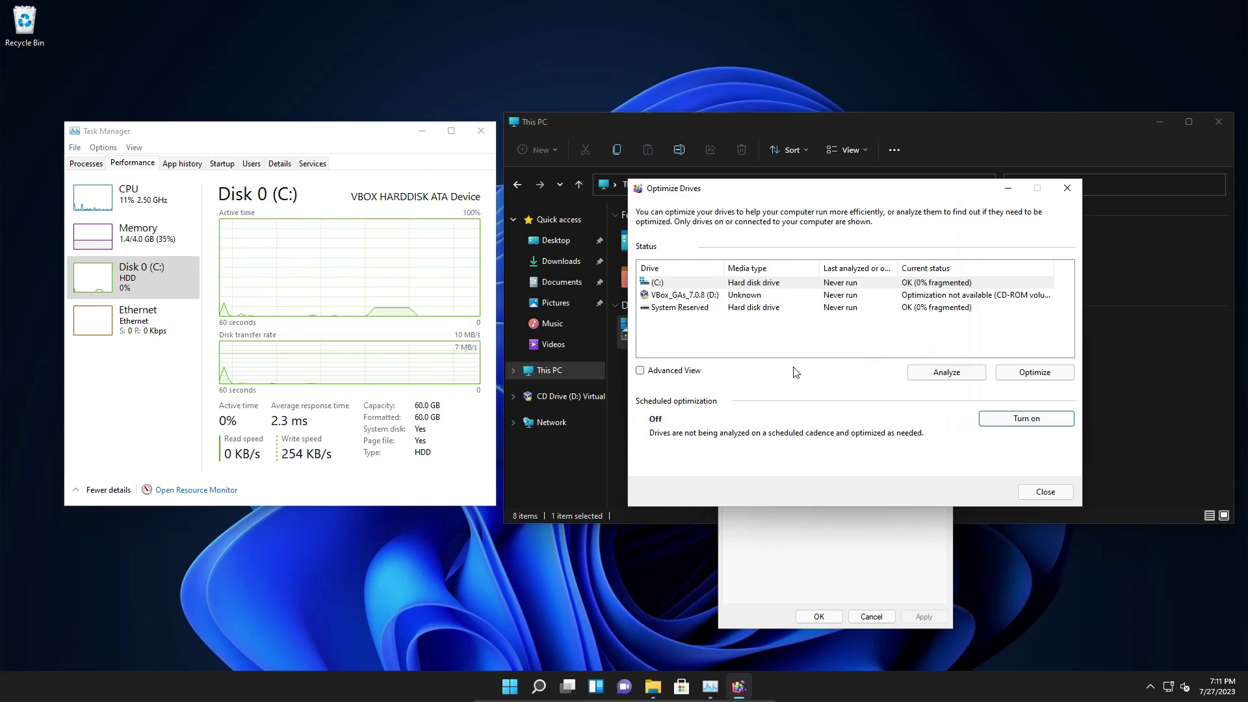
- Close Optimize Drives, the C: drive Properties dialog, and the This PC window
{"action": "left_click", "coordinate": [1065, 495]}
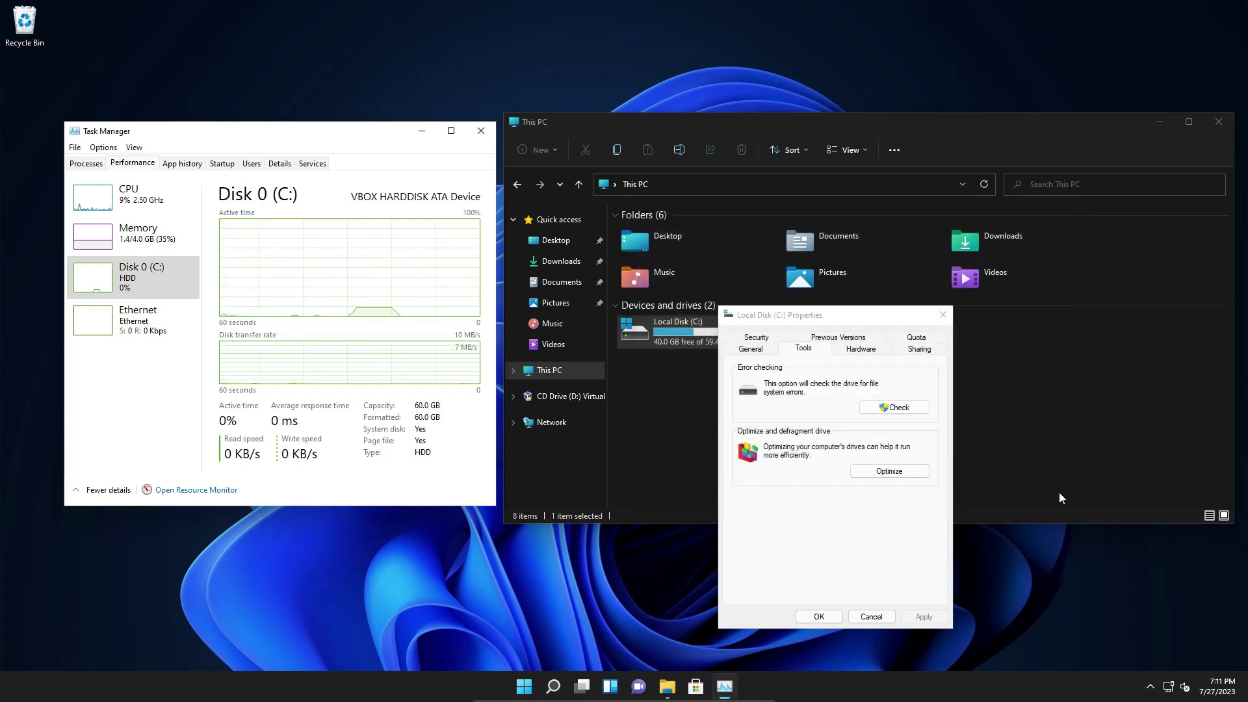
{"action": "left_click", "coordinate": [942, 316]}
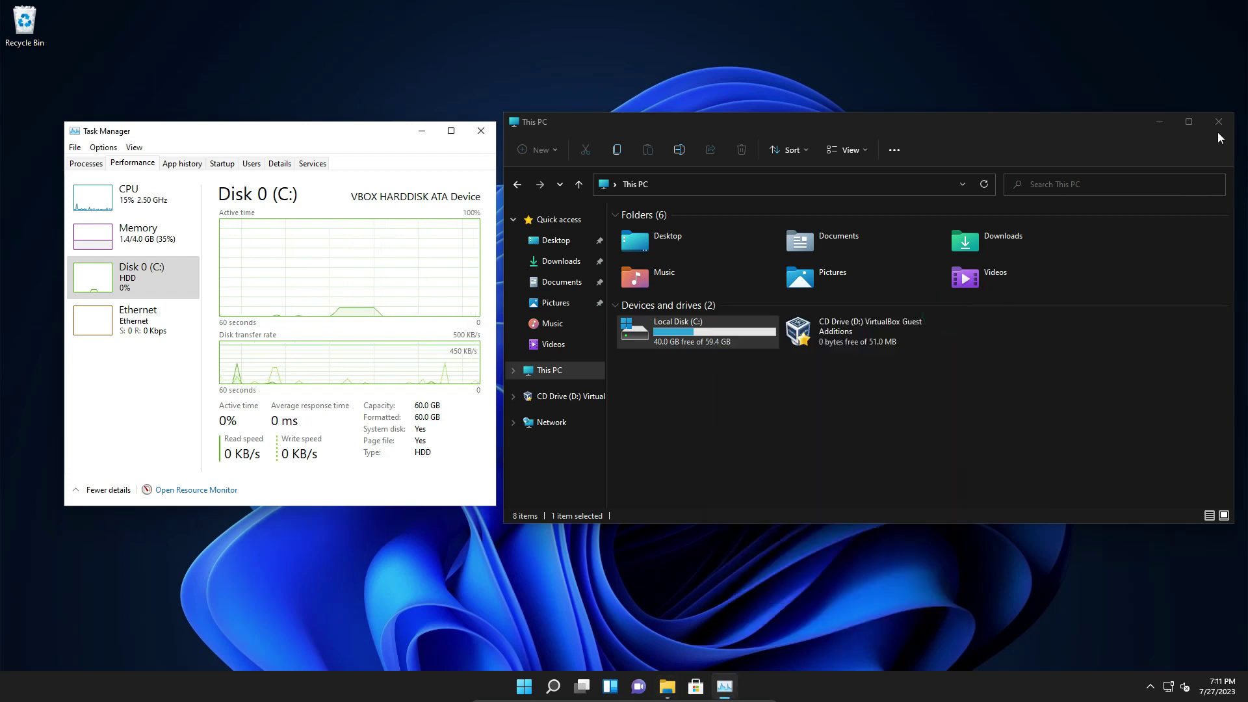
{"action": "left_click", "coordinate": [1219, 122]}
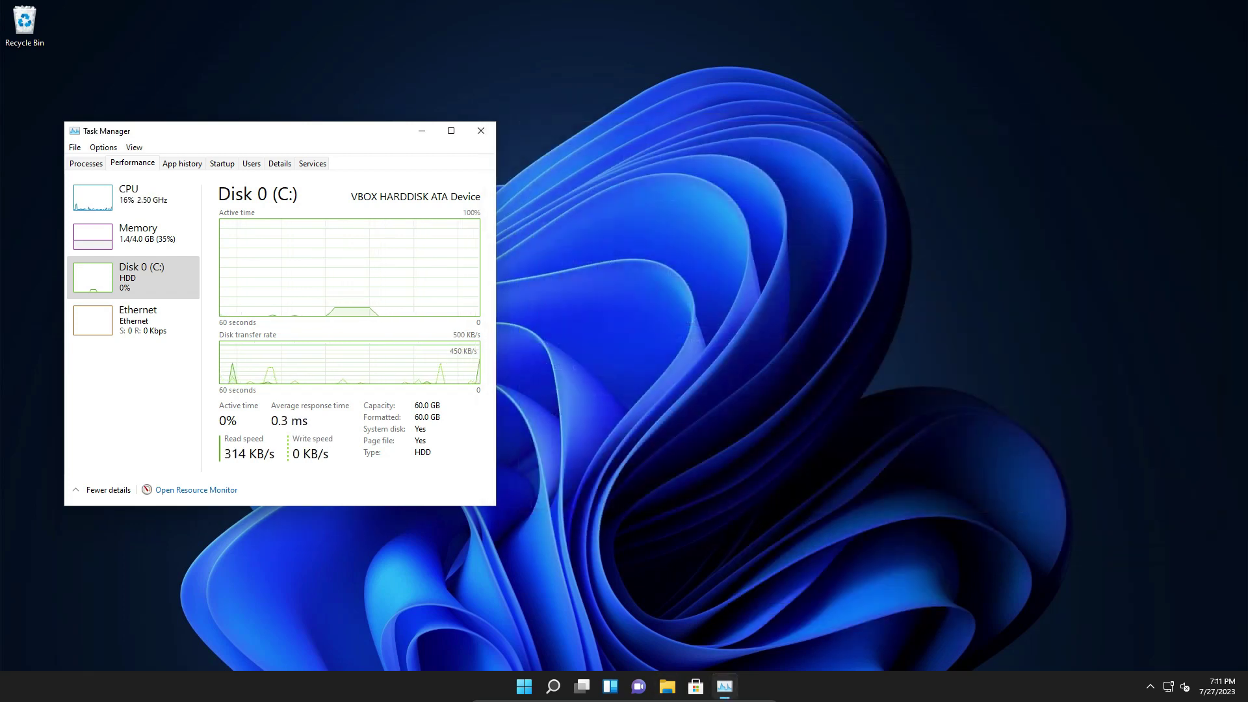
- Open Task Manager from the Start right-click menu, centre it, and show the Startup apps list
{"action": "right_click", "coordinate": [531, 689]}
{"action": "left_click", "coordinate": [513, 530]}
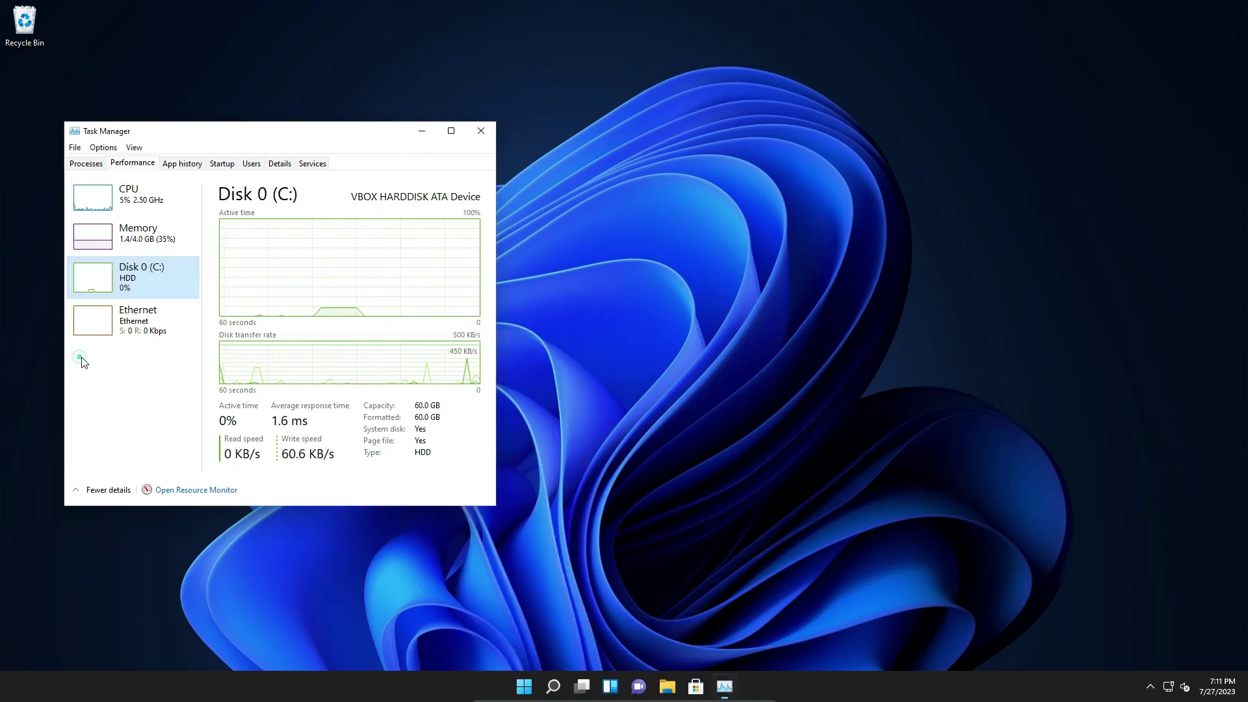
{"action": "left_click_drag", "start_coordinate": [225, 132], "coordinate": [557, 116]}
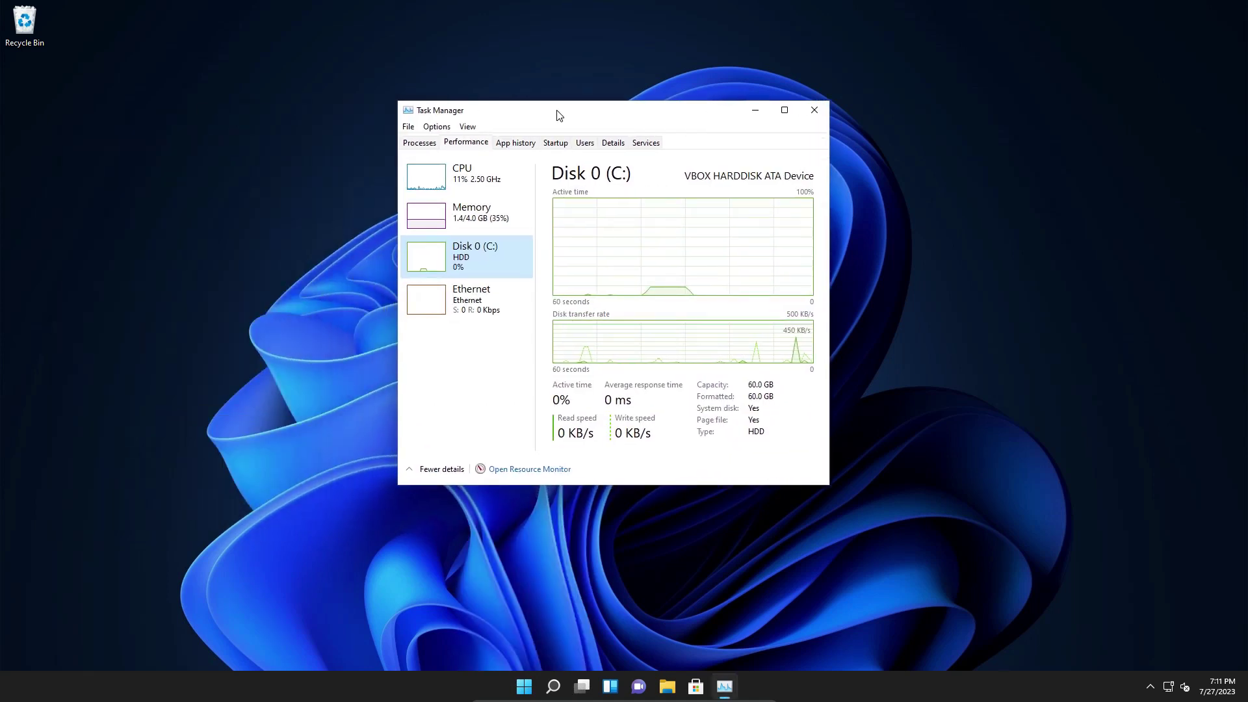
{"action": "left_click", "coordinate": [556, 144]}
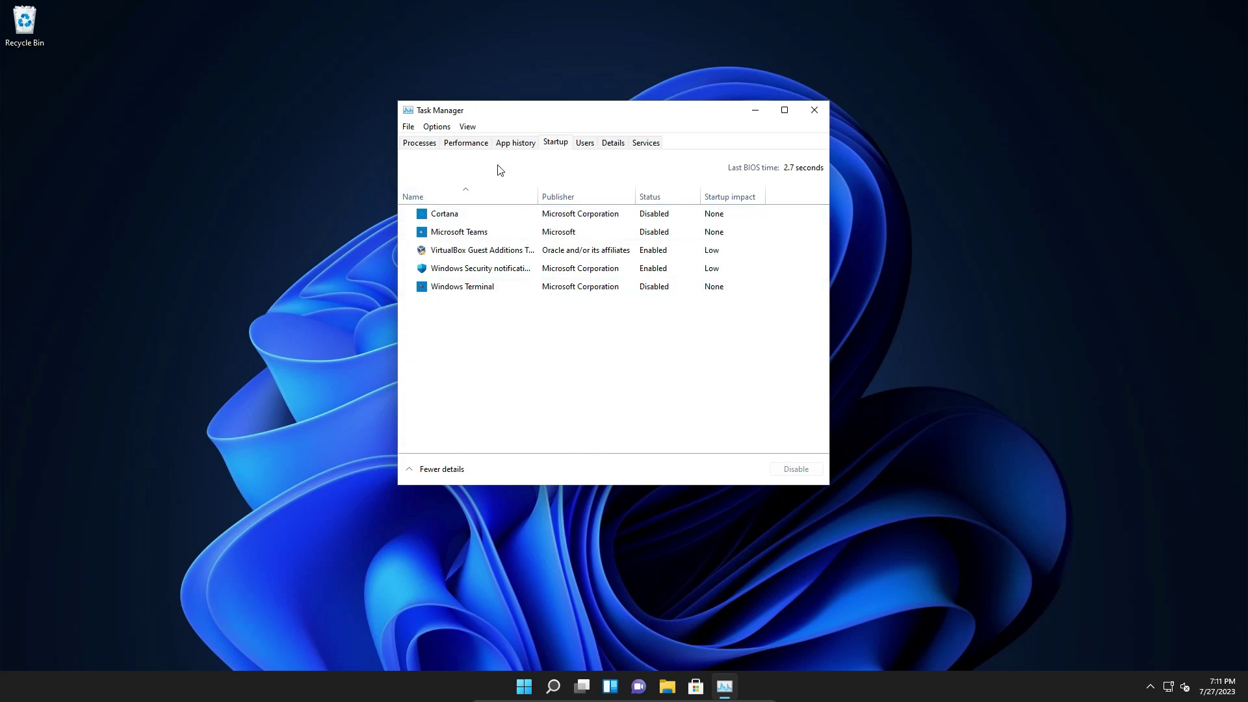
- Set Microsoft Teams to Disabled at startup, then review the VirtualBox and Windows Security entries
{"action": "right_click", "coordinate": [602, 233]}
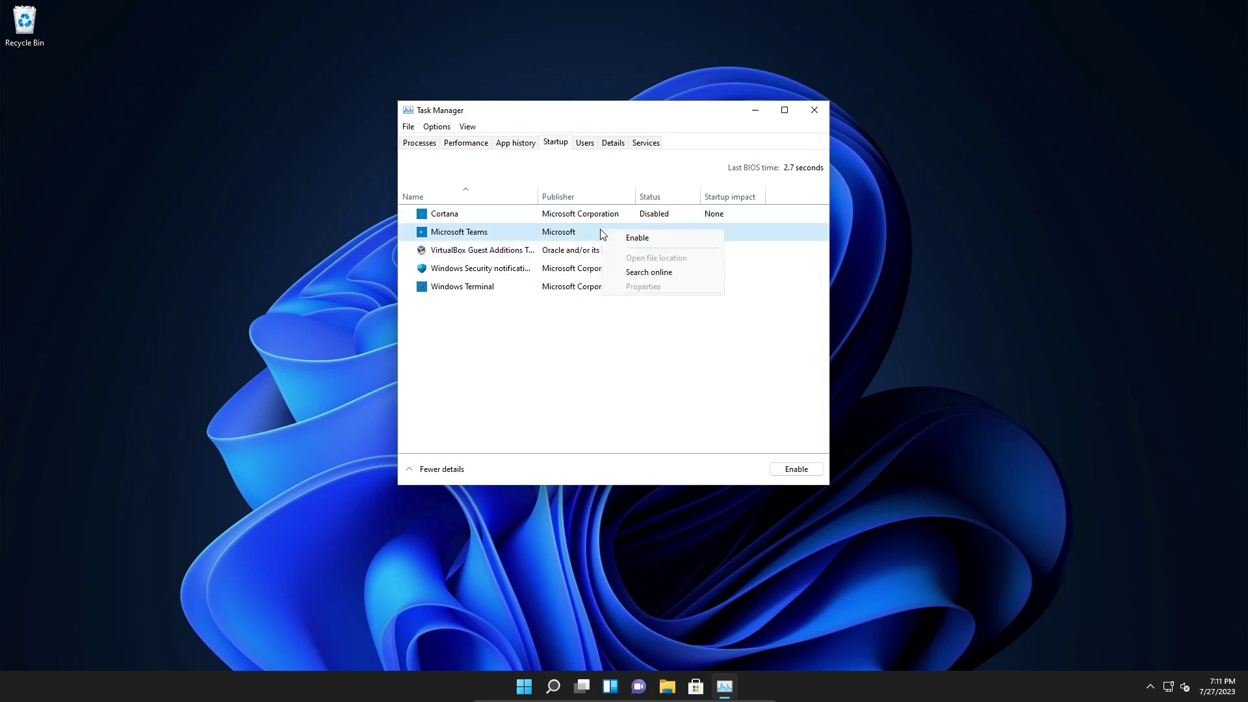
{"action": "left_click", "coordinate": [610, 237]}
{"action": "right_click", "coordinate": [609, 239]}
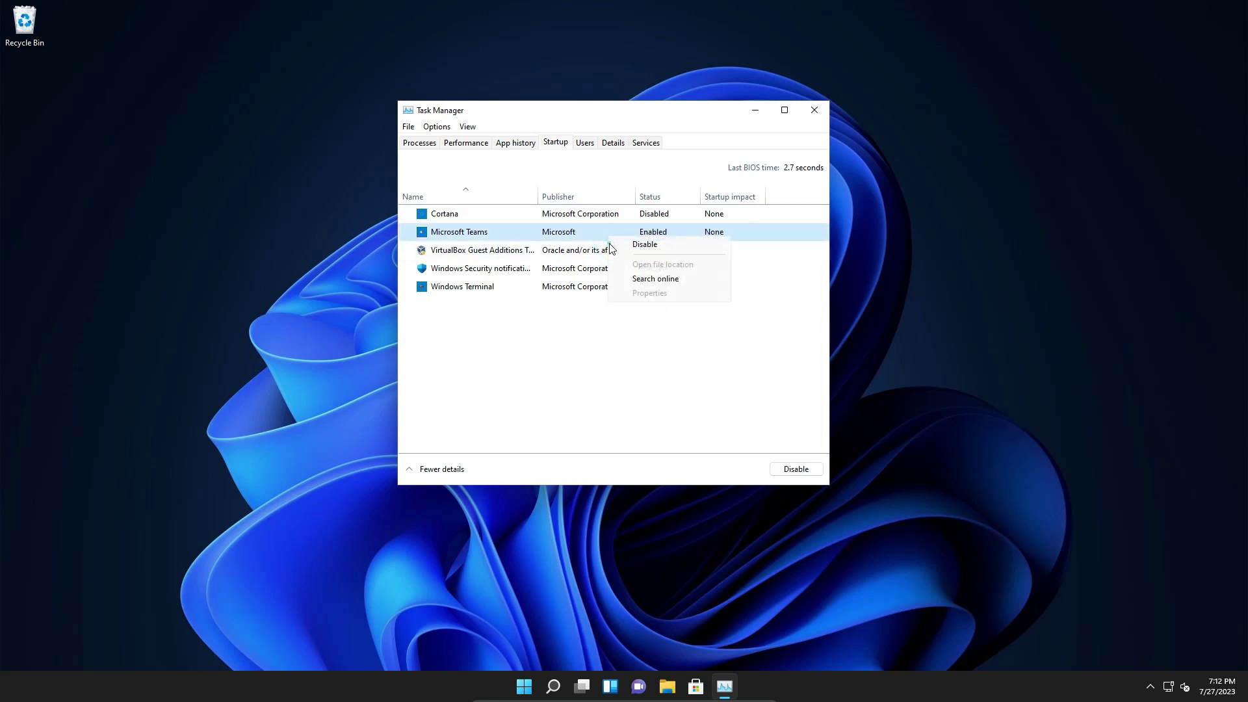
{"action": "left_click", "coordinate": [647, 245]}
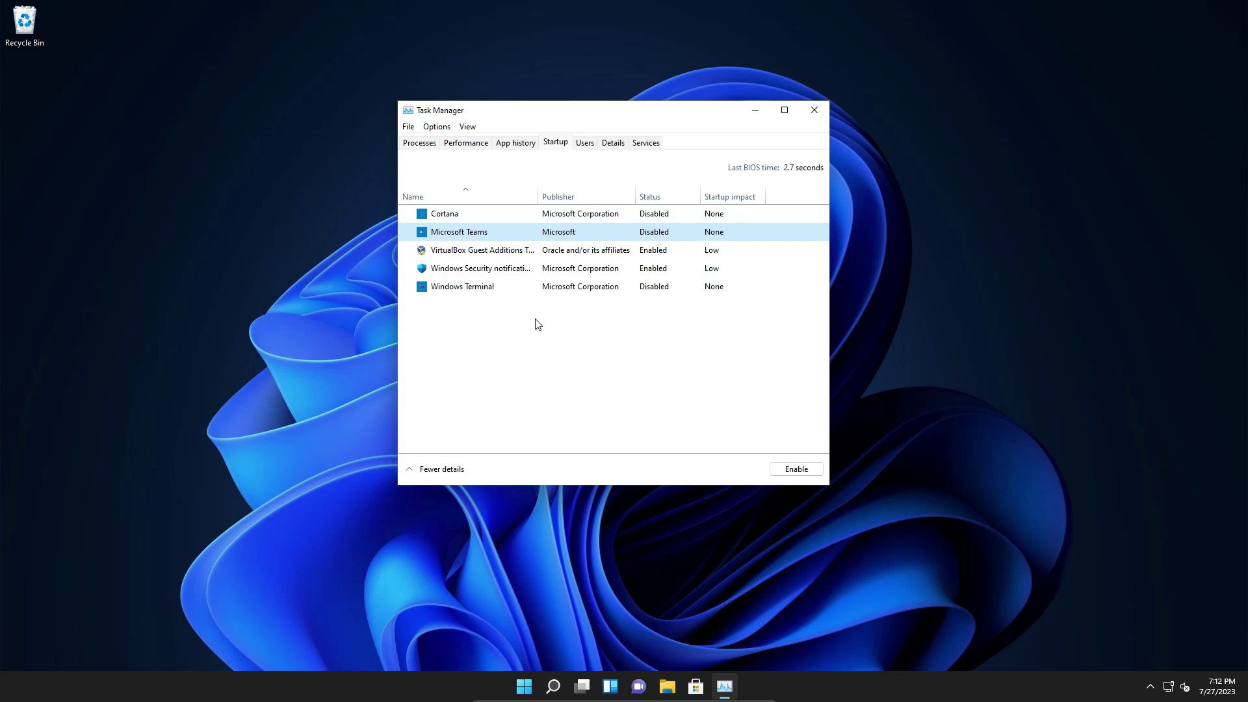
{"action": "left_click", "coordinate": [559, 145]}
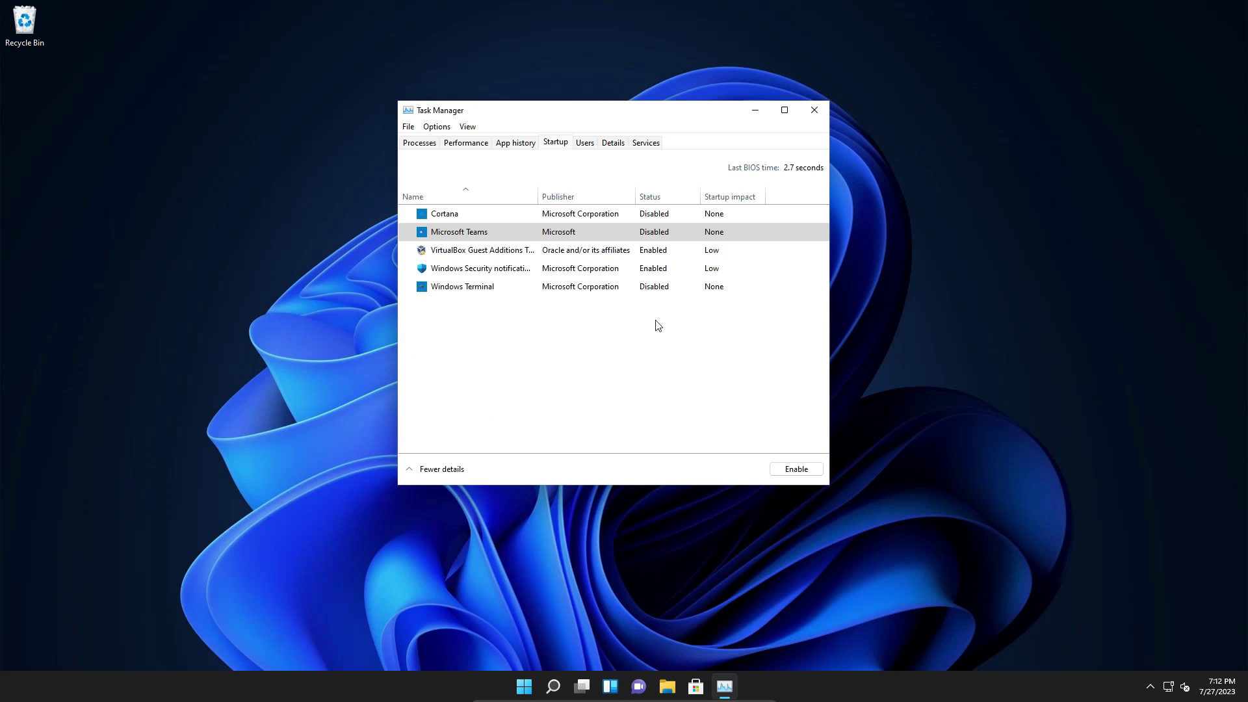
{"action": "left_click", "coordinate": [670, 255]}
{"action": "left_click", "coordinate": [632, 269]}
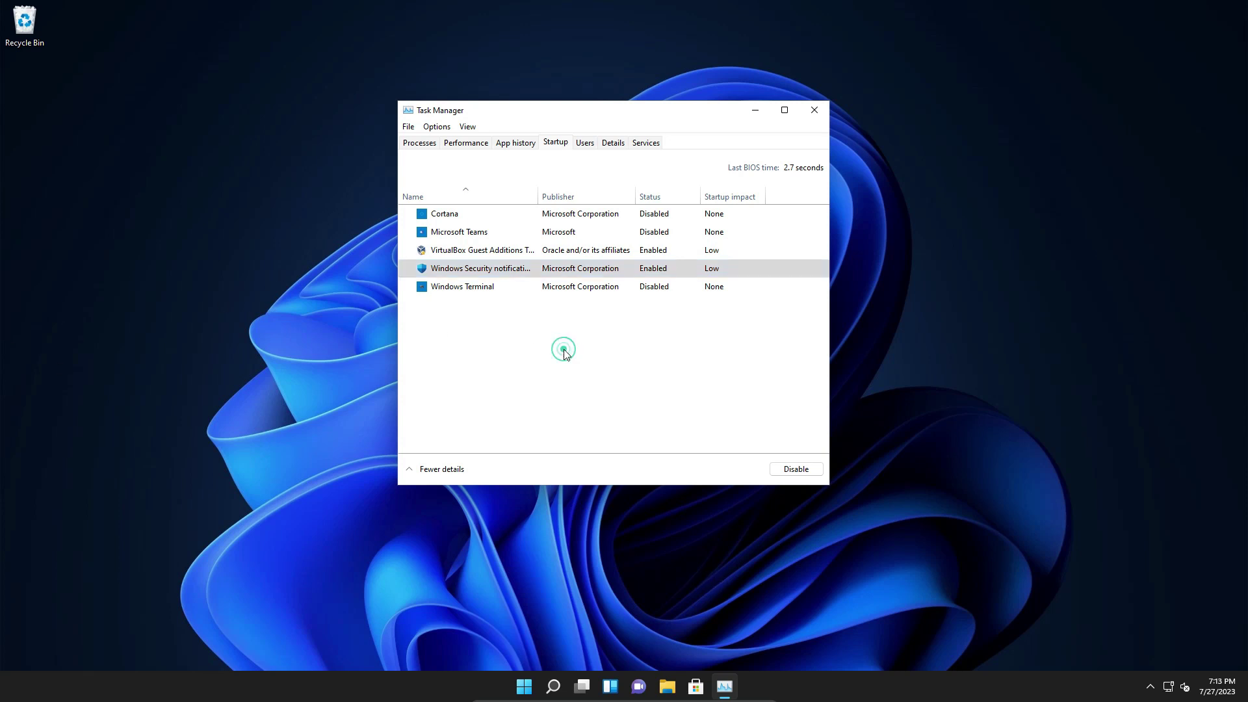
- Close the Task Manager window with its title-bar X button
{"action": "left_click", "coordinate": [814, 110]}
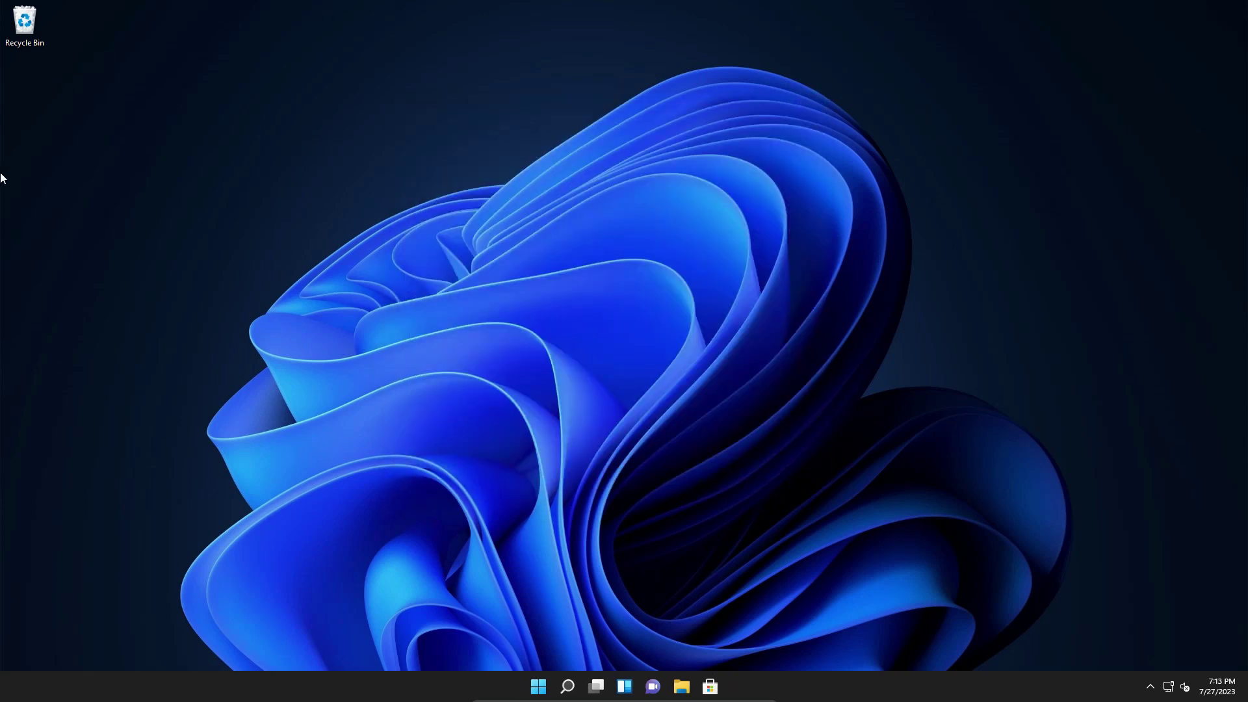